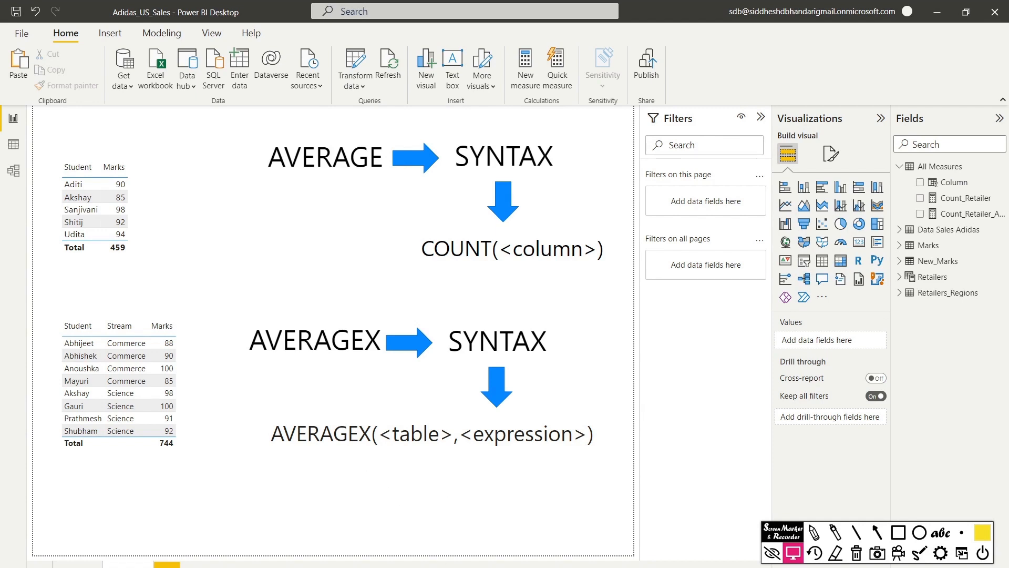
Frame the upper Student and Marks table with a yellow rectangle annotation and clear the marking
click(898, 532)
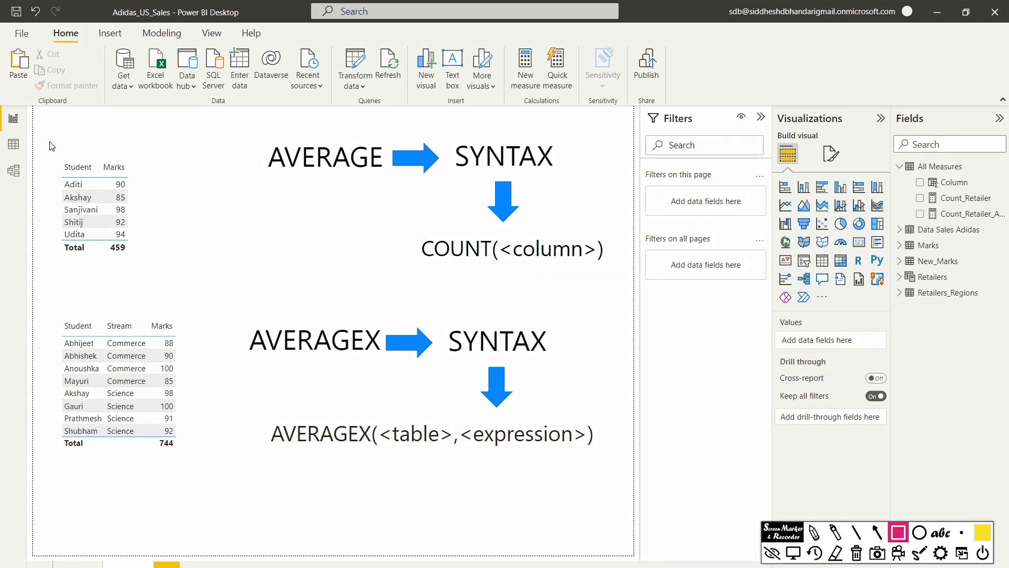
mouse_move(45, 142)
mouse_down()
mouse_move(150, 273)
mouse_move(178, 285)
mouse_up()
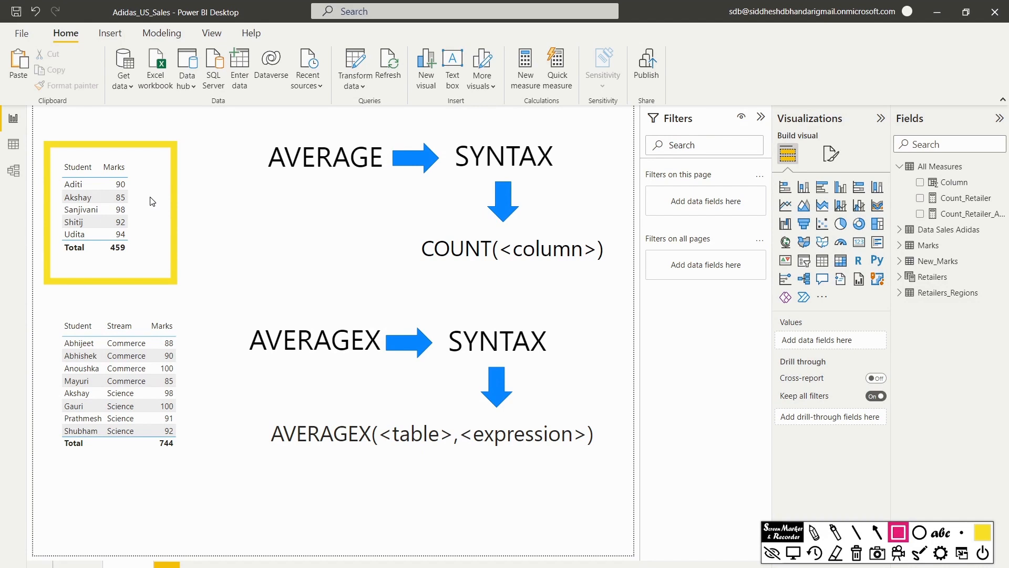
key(Escape)
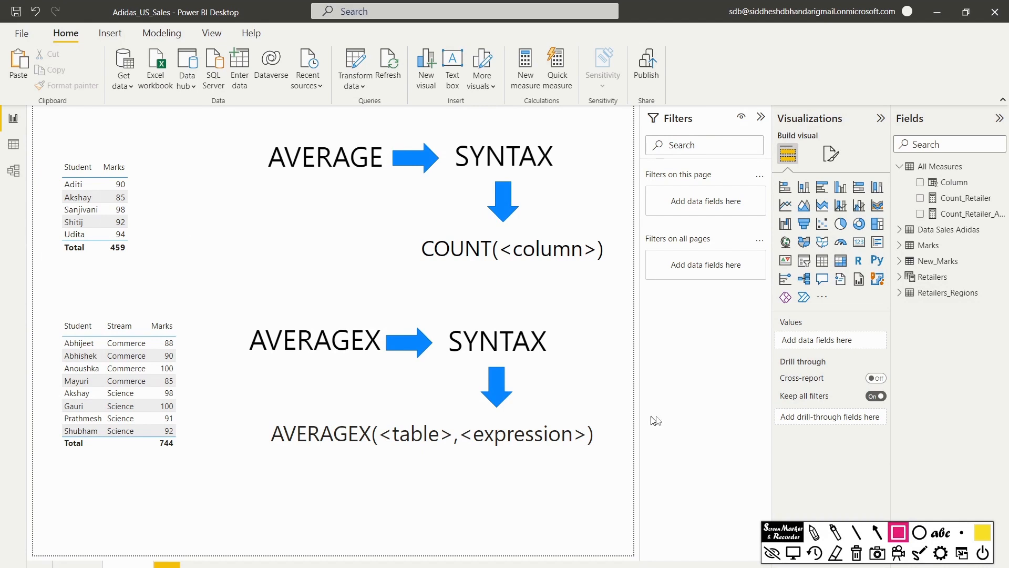
key(Escape)
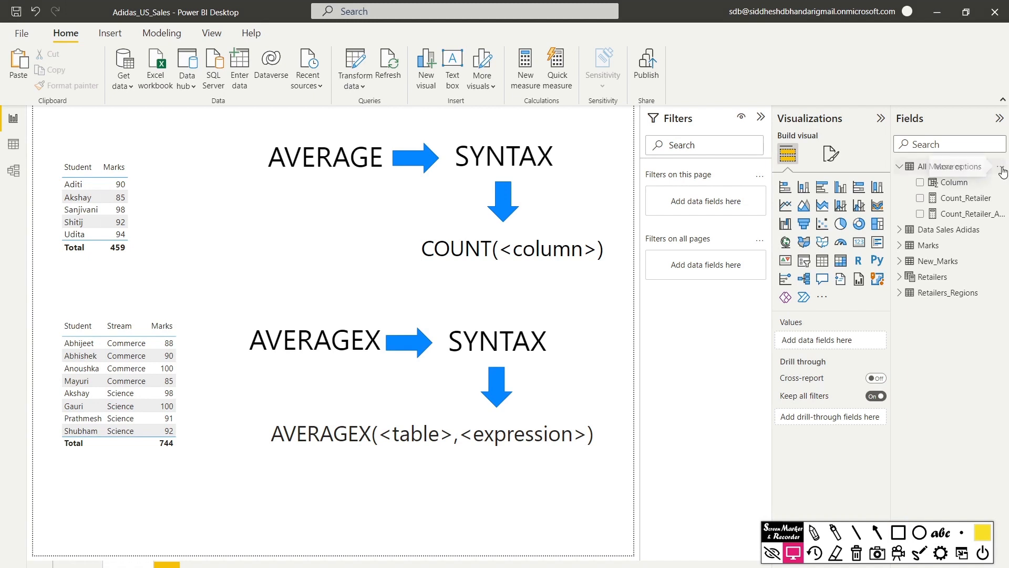
click(1003, 169)
click(990, 176)
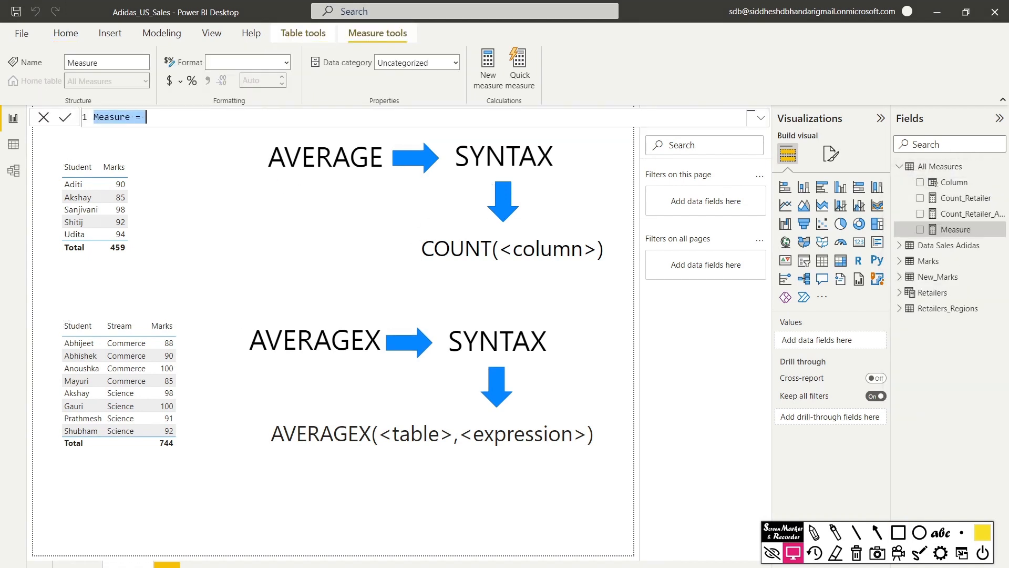
text(Ver)
key(BackSpace)
key(BackSpace)
key(BackSpace)
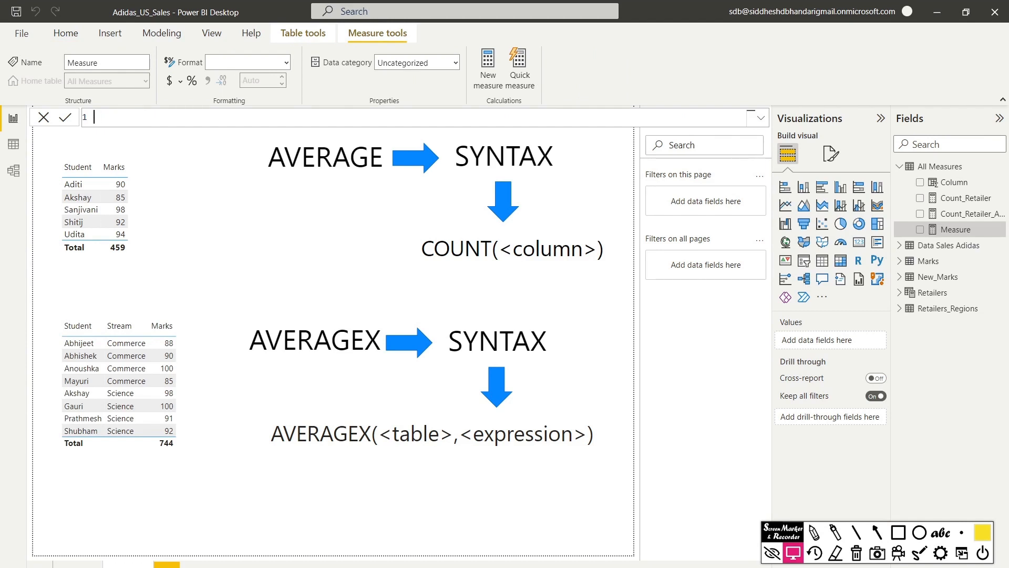
text(Average_Marks = Av)
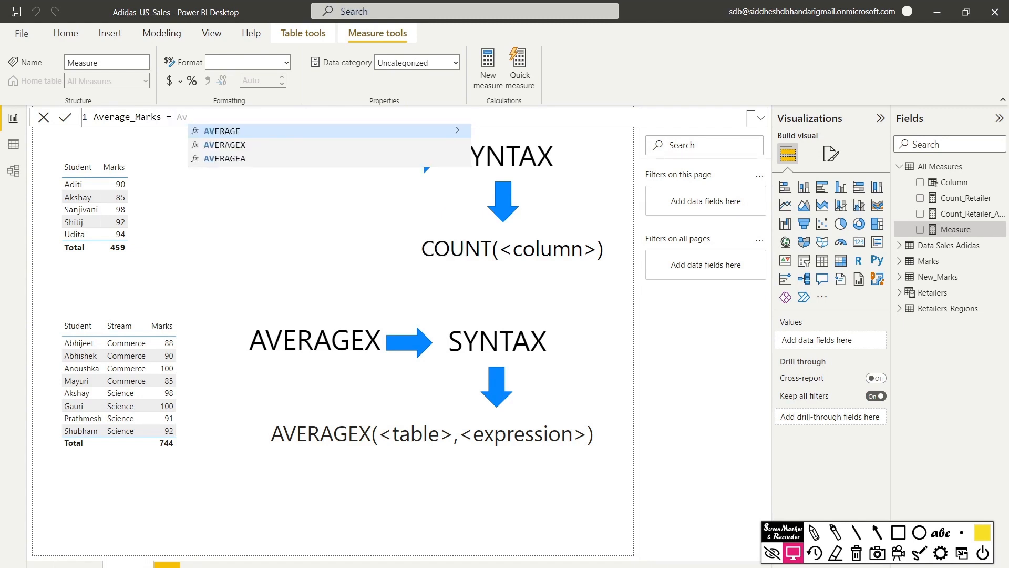
key(Tab)
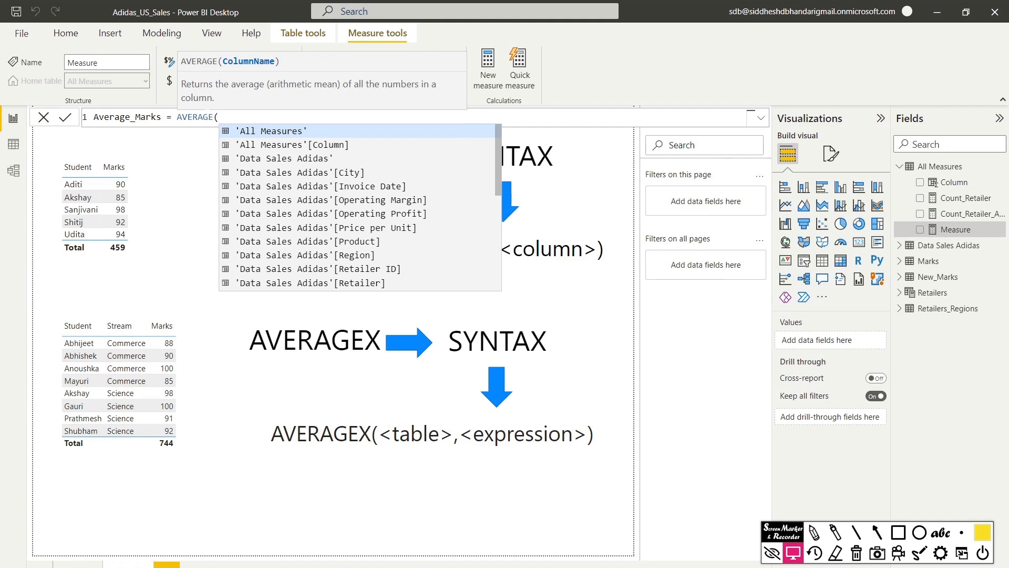
click(899, 532)
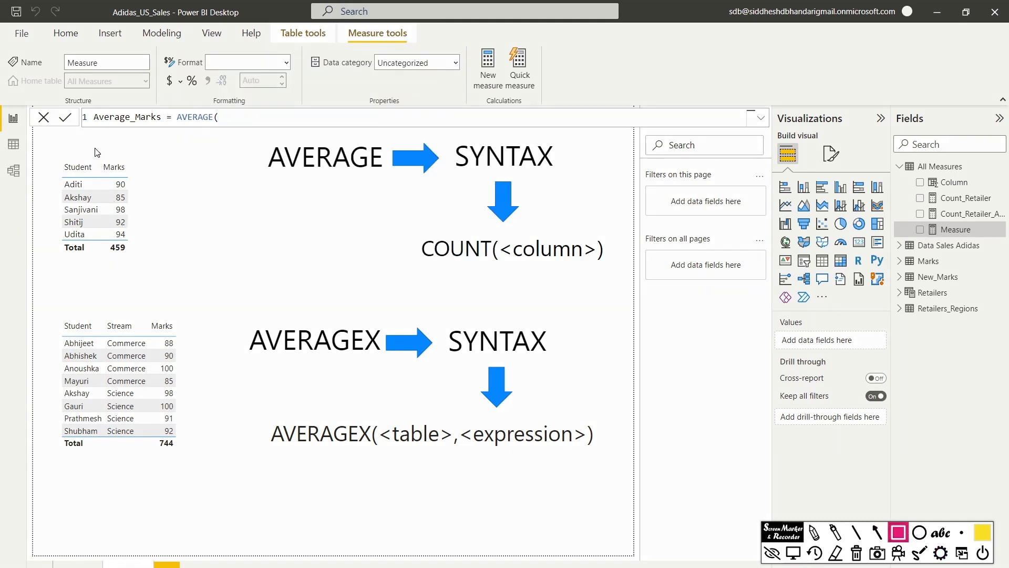
drag(96, 149, 142, 188)
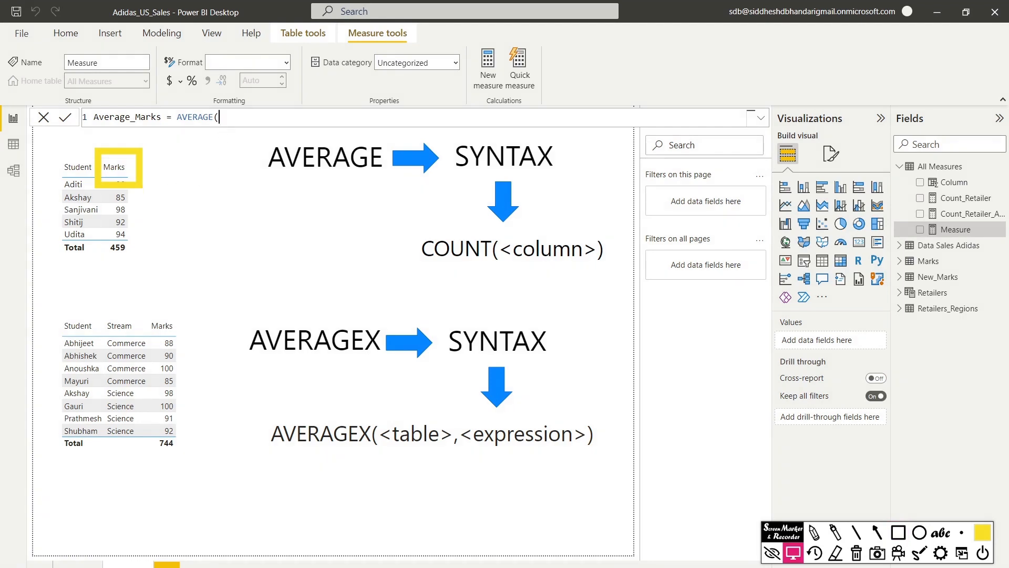
click(234, 117)
key(Escape)
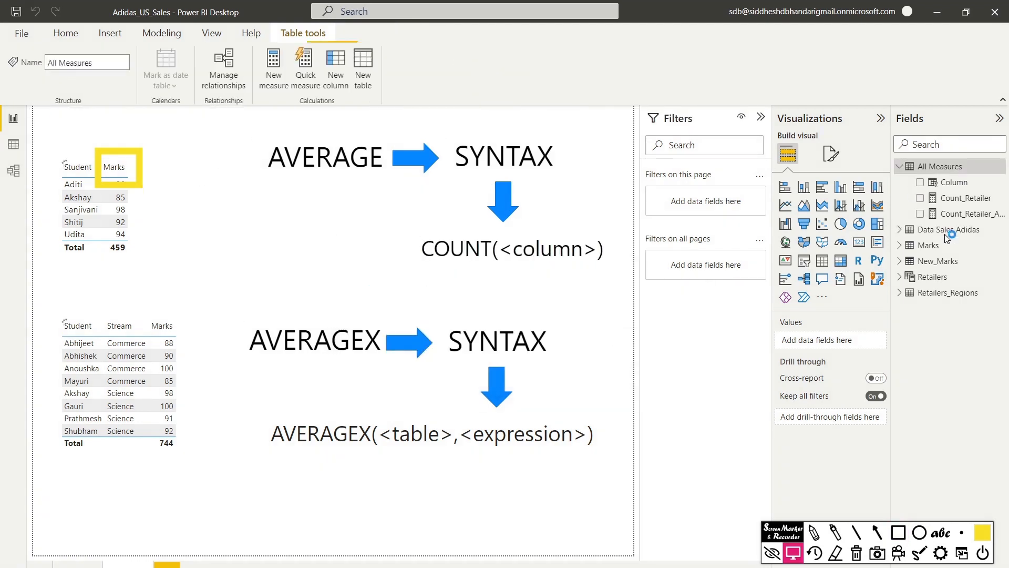
Create a measure in the All Measures table defined as Average_Marks = AVERAGE(Marks[Marks])
click(1000, 166)
key(Escape)
text(A)
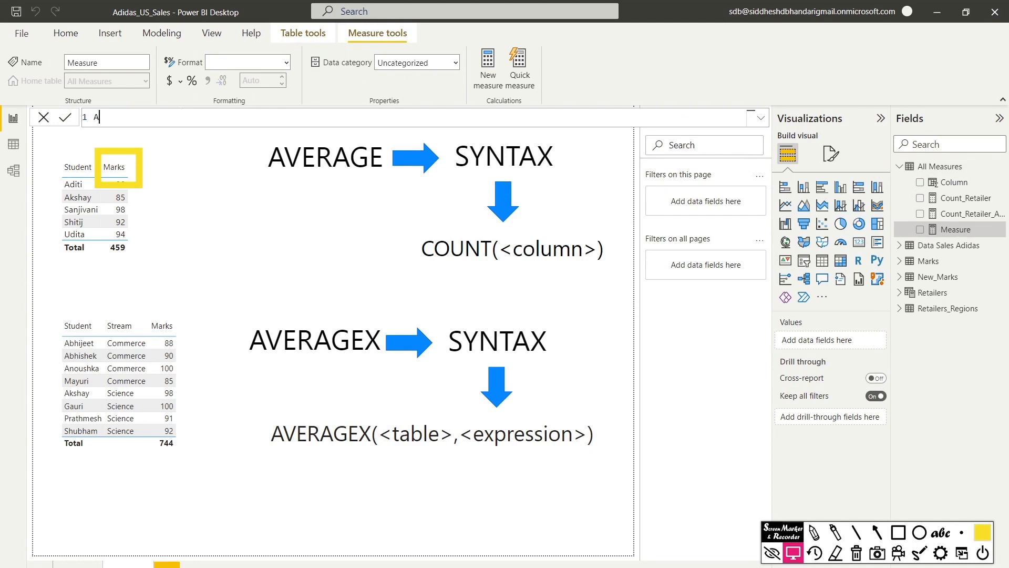
text(verage_Marks = AVERAGE(M)
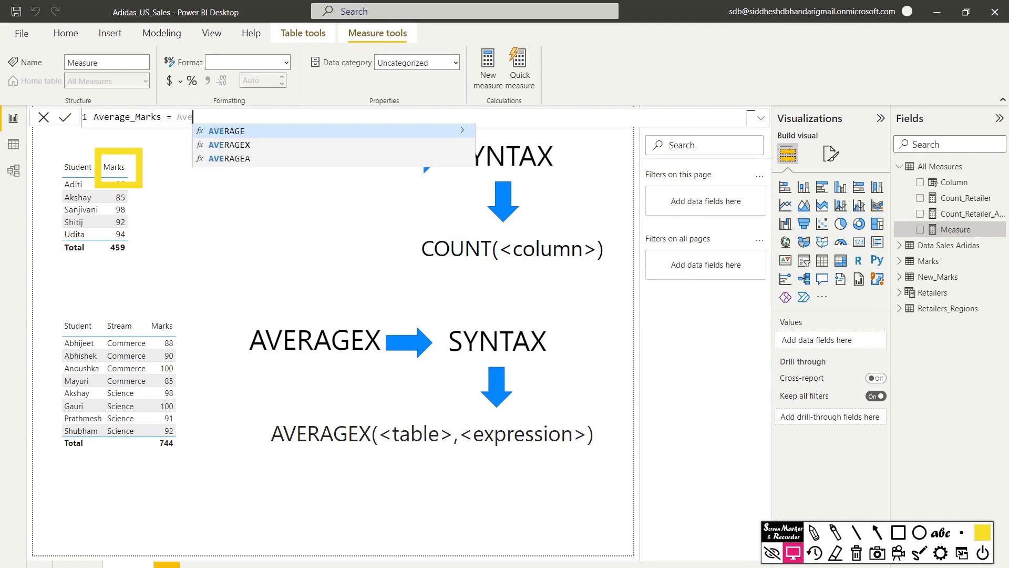
text(ar)
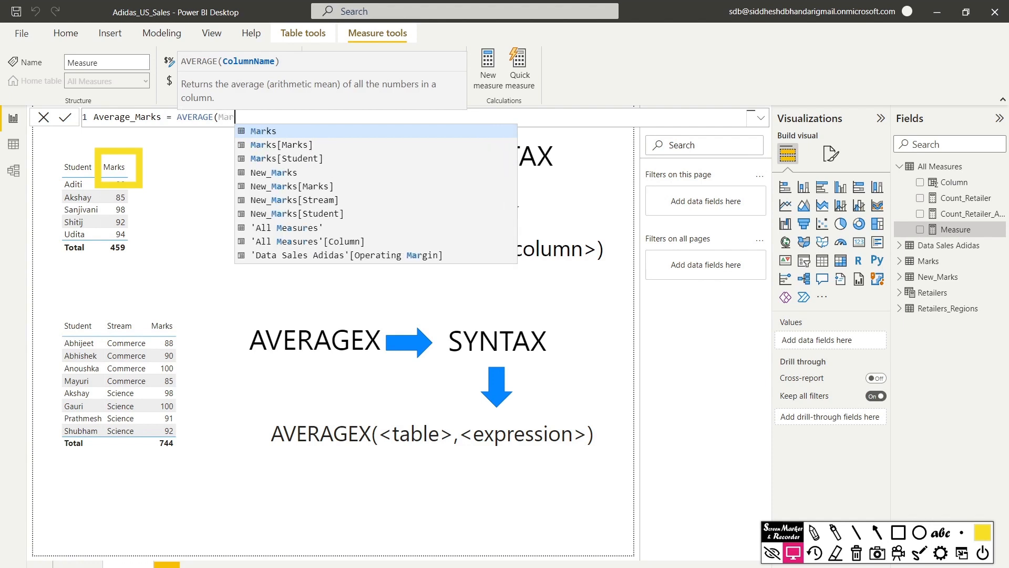
key(Down)
key(Tab)
text())
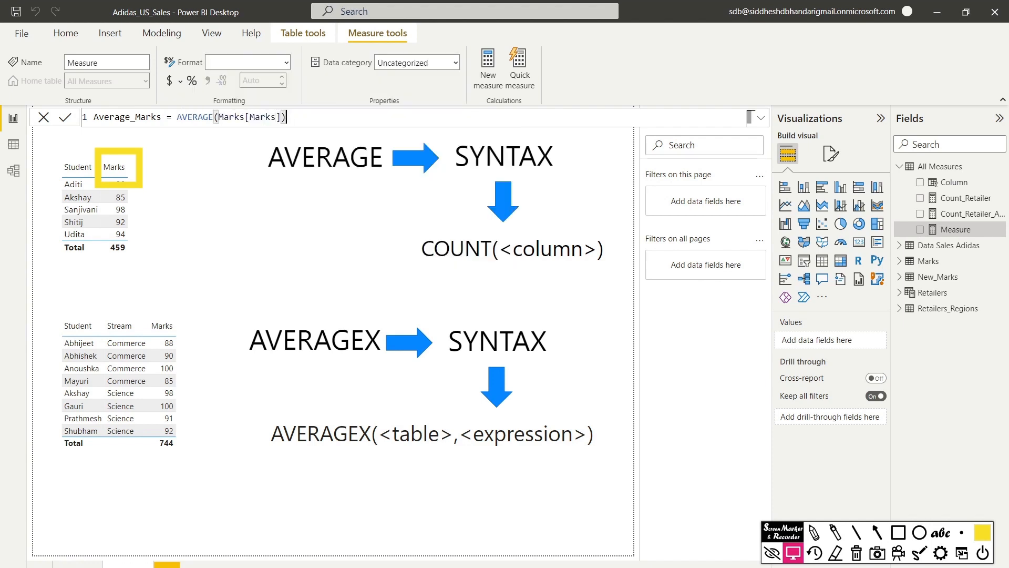
key(Return)
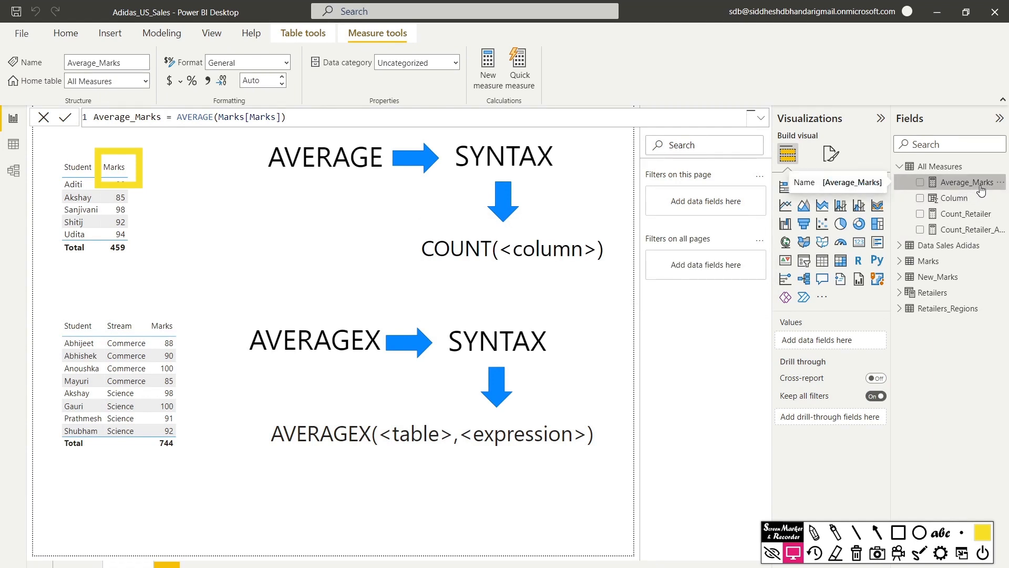
Show the Average_Marks measure as a card visual beside the upper Student and Marks table
drag(973, 183, 271, 238)
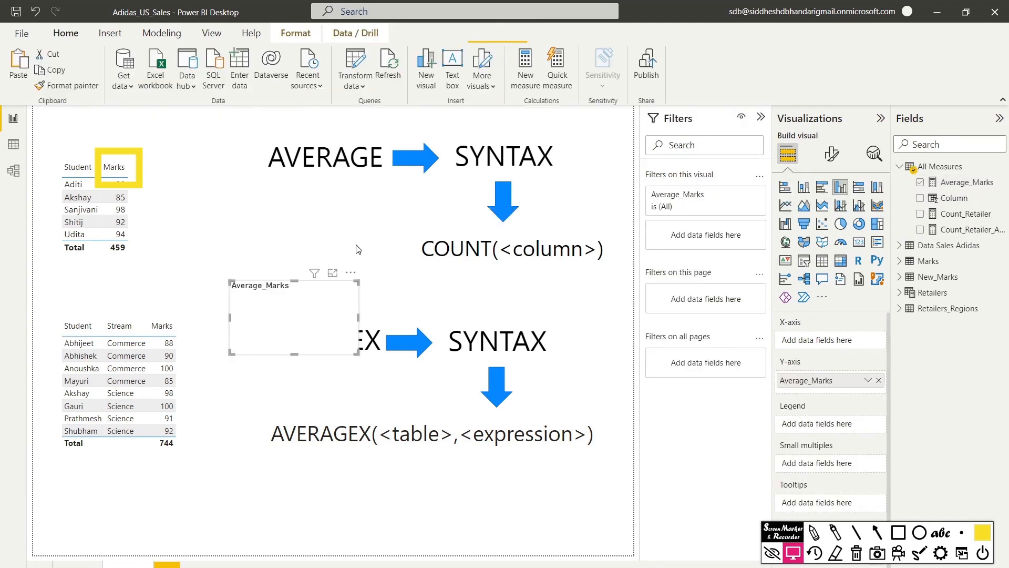
drag(304, 289, 282, 233)
click(859, 243)
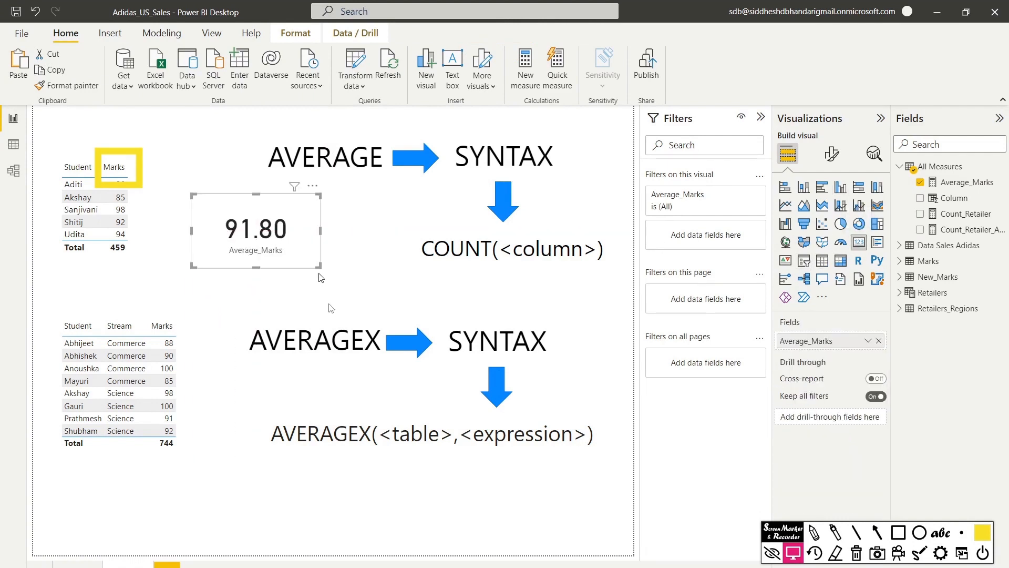
Check the average in Calculator by adding 90, 85, 98, 92 and 94 and dividing the sum by 5
click(767, 567)
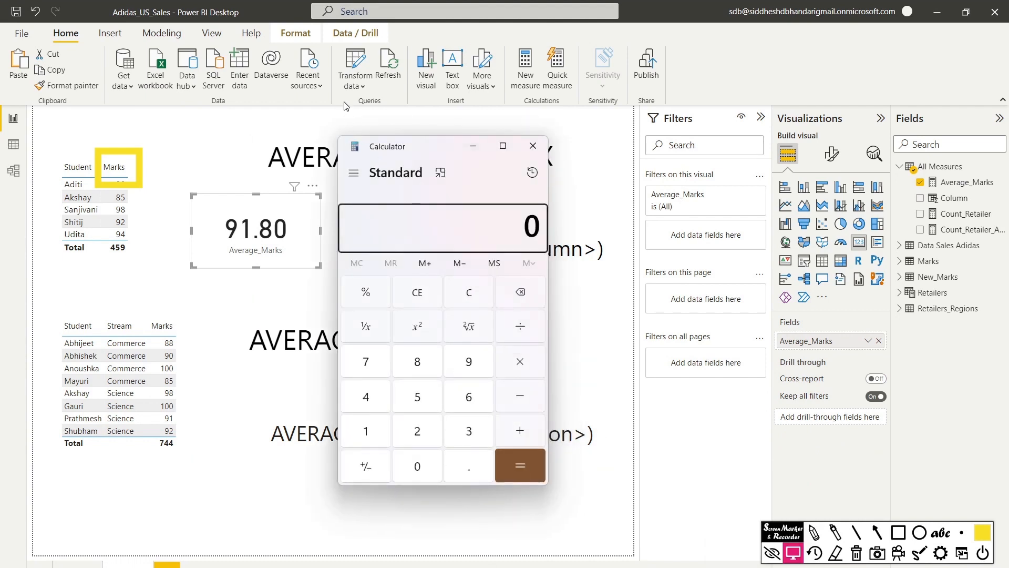
drag(388, 154, 403, 136)
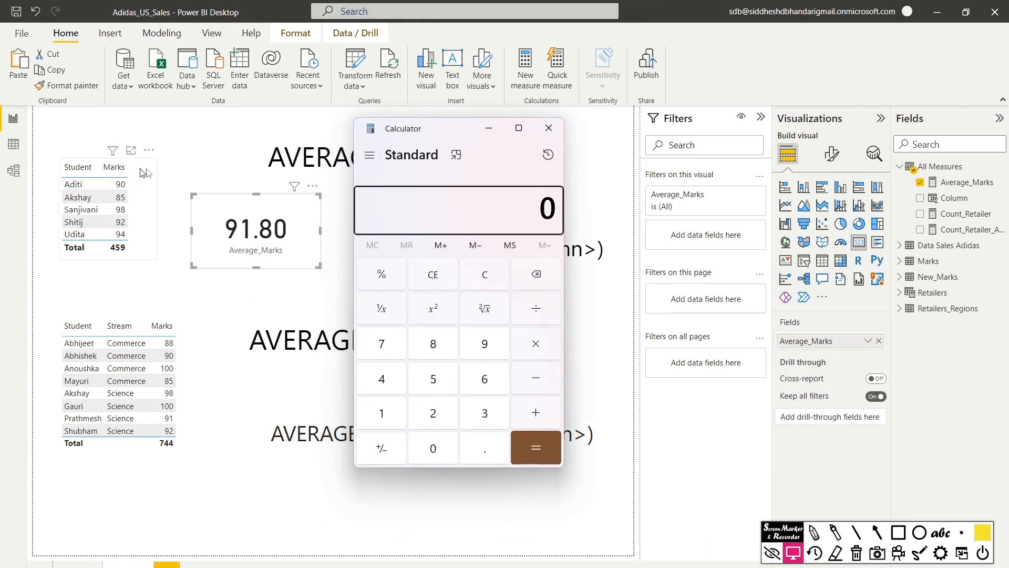
text(90+85+)
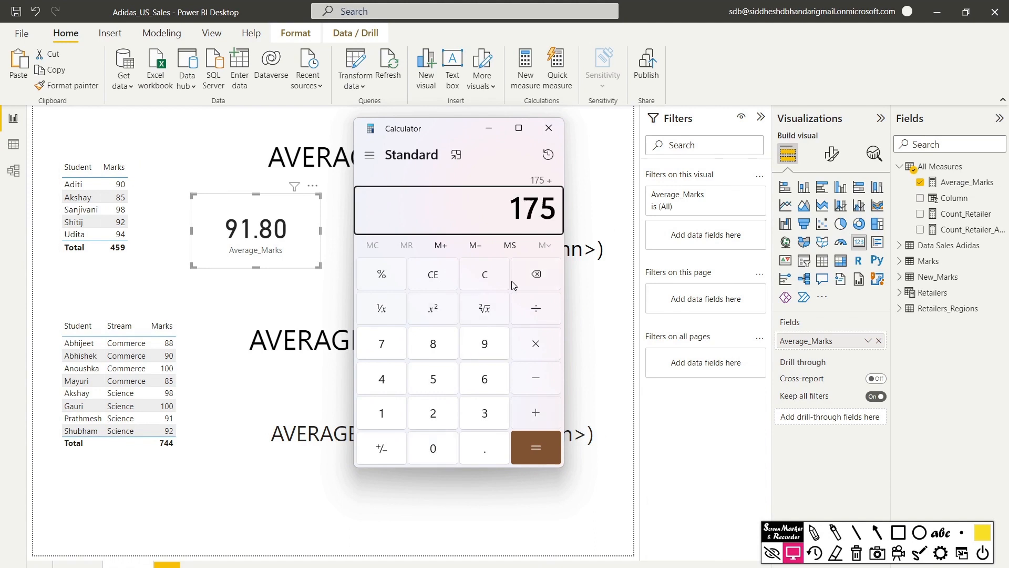
text(98+)
text(92+)
text(94)
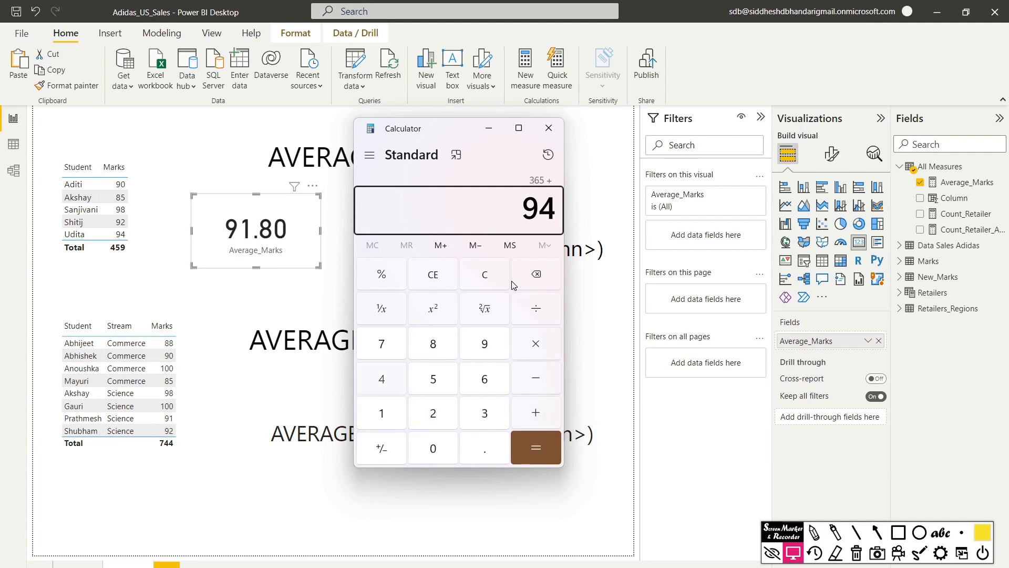
key(Return)
text(/5)
key(Return)
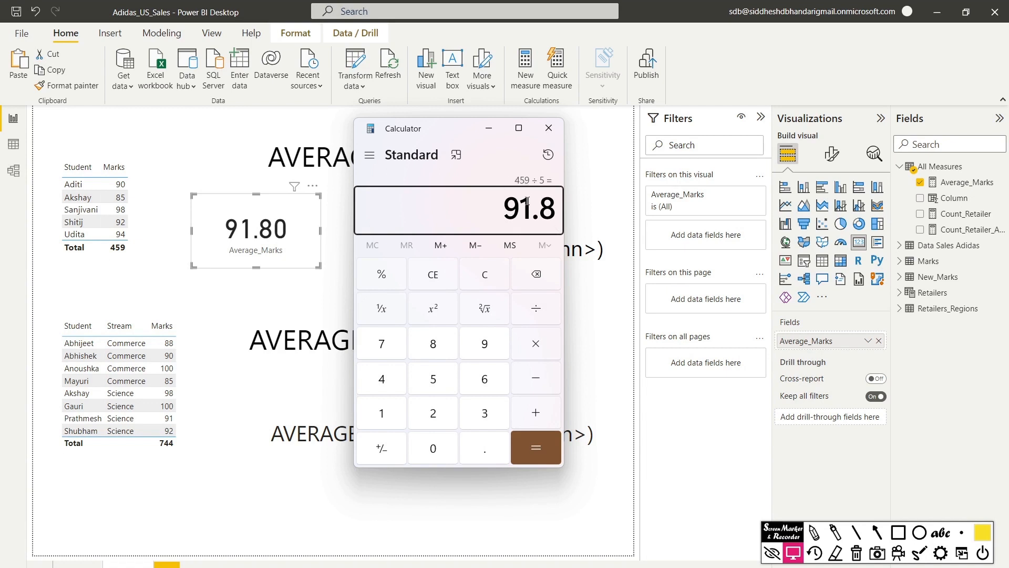
click(547, 129)
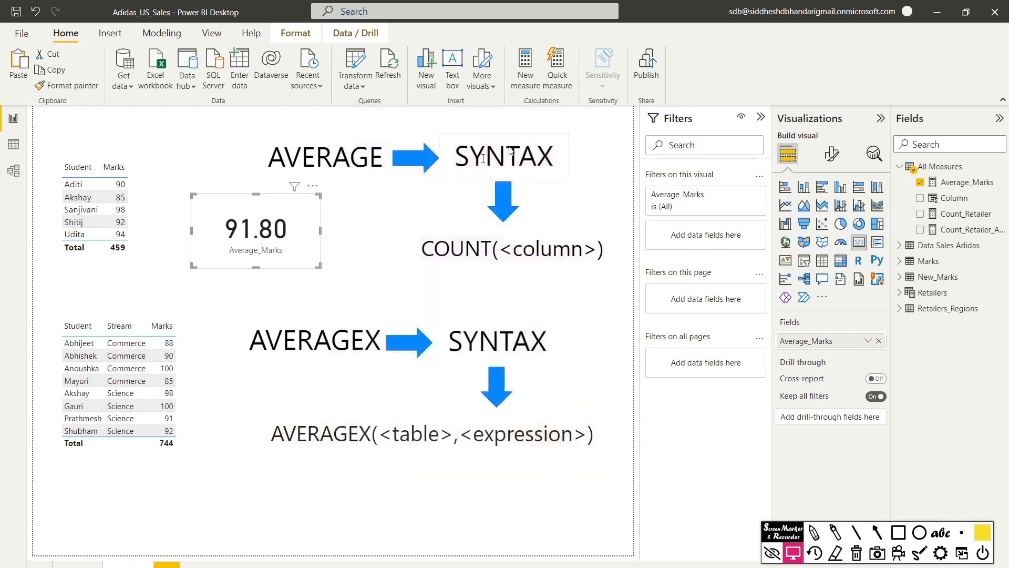
Annotate the lower marks table with a yellow frame and an arrow at Commerce, frame the AVERAGEX syntax, and clear the markings
click(277, 507)
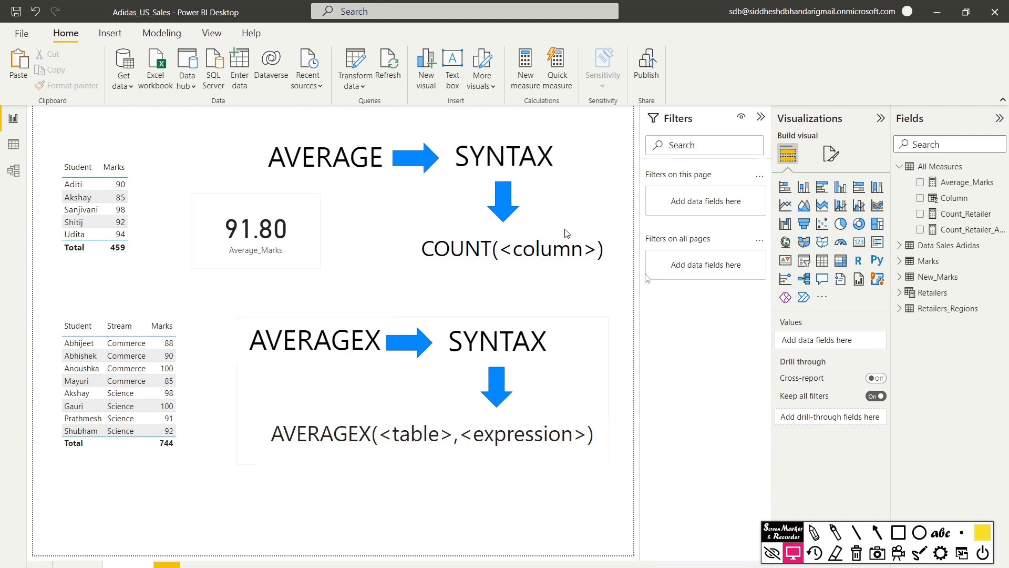
click(899, 532)
mouse_move(57, 306)
mouse_down()
mouse_move(154, 467)
mouse_move(204, 483)
mouse_up()
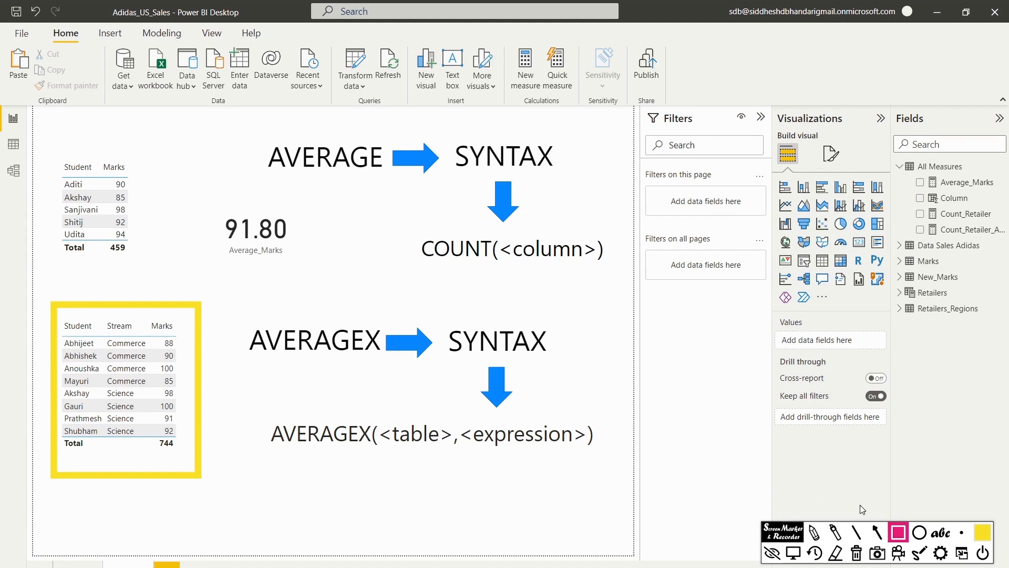
click(877, 532)
drag(237, 409, 156, 346)
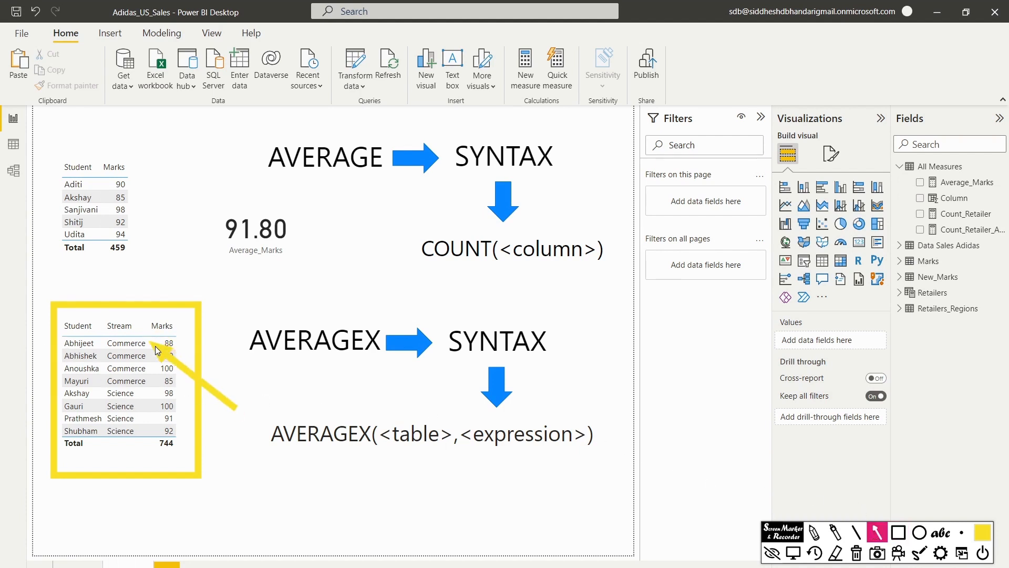
click(898, 533)
mouse_move(257, 415)
mouse_down()
mouse_move(531, 465)
mouse_move(607, 468)
mouse_up()
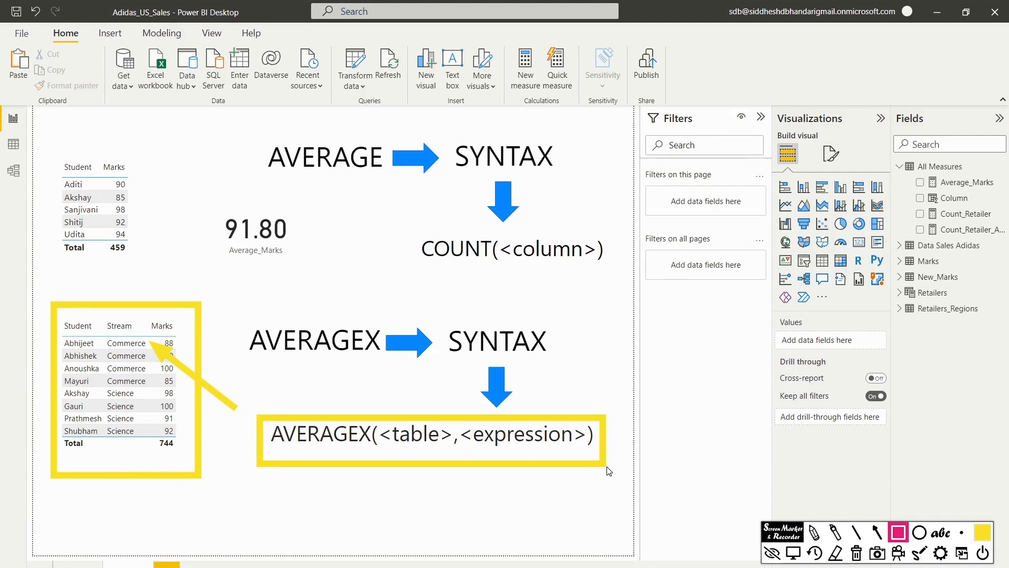
key(Escape)
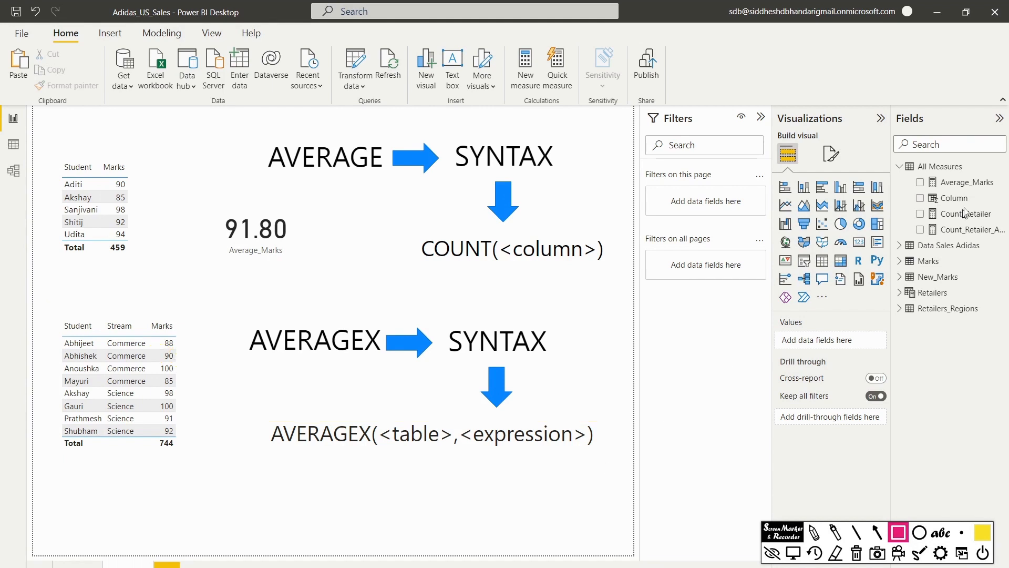
Start a new measure in the All Measures table named Average_Marks_Commerce that calls the AVERAGEX function
right_click(972, 167)
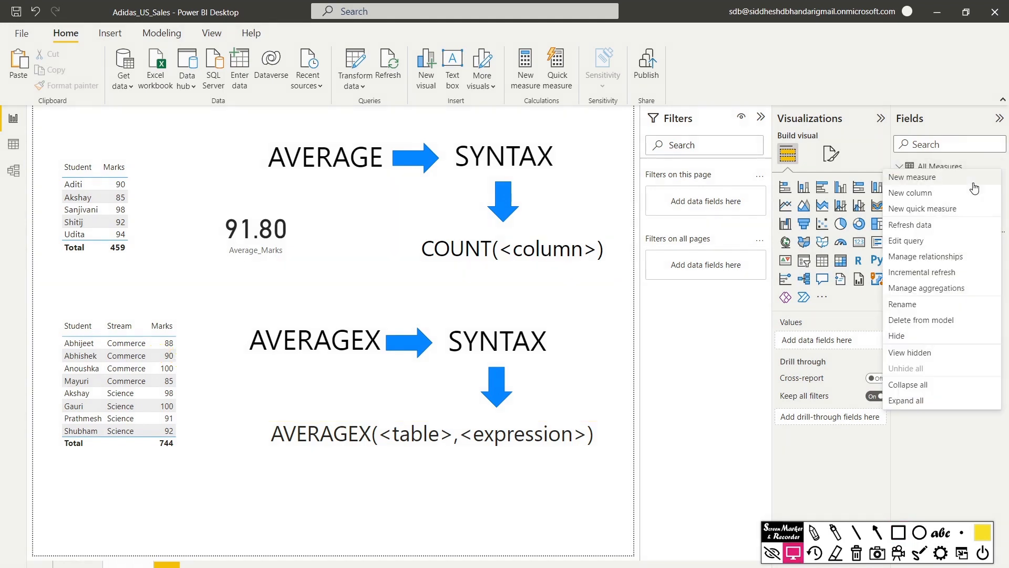
click(973, 182)
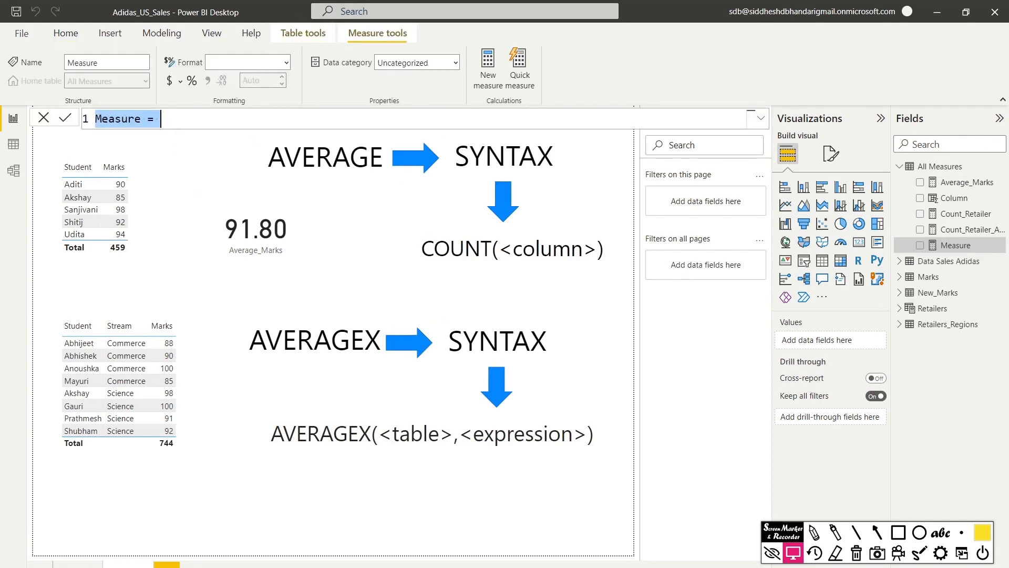
text(Average+)
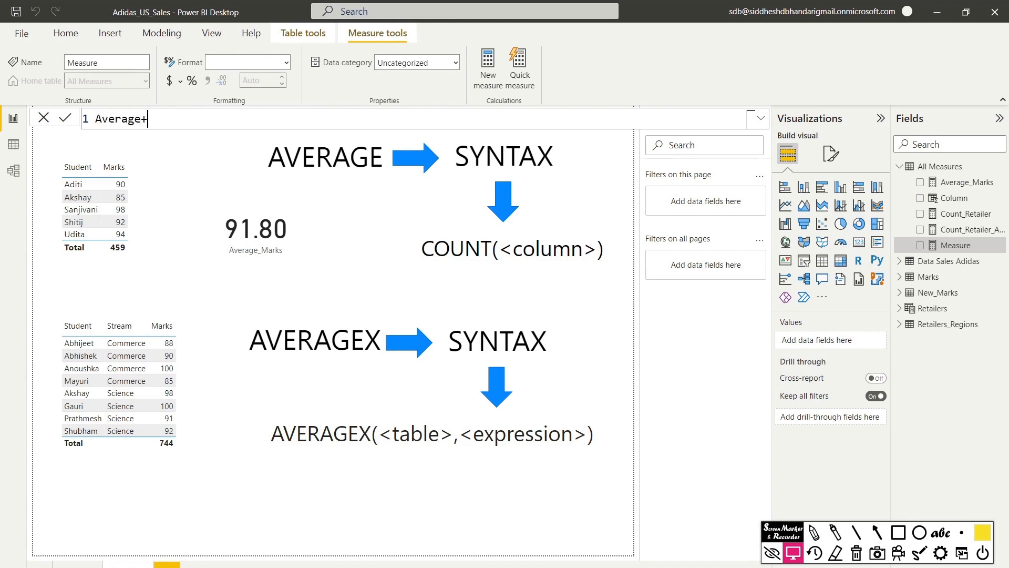
key(BackSpace)
text(_Marks_Commerce = )
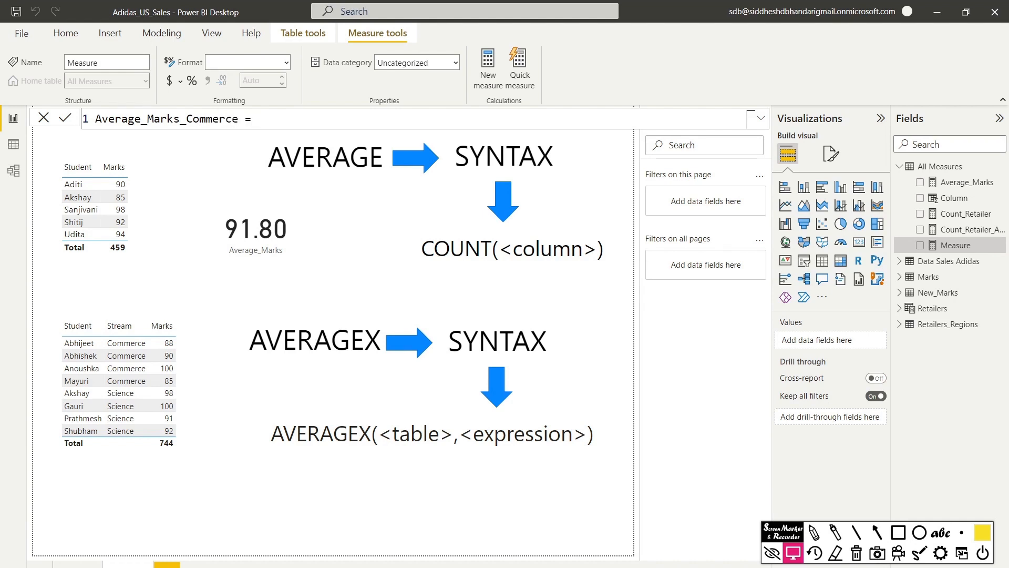
text(AVERAGEX()
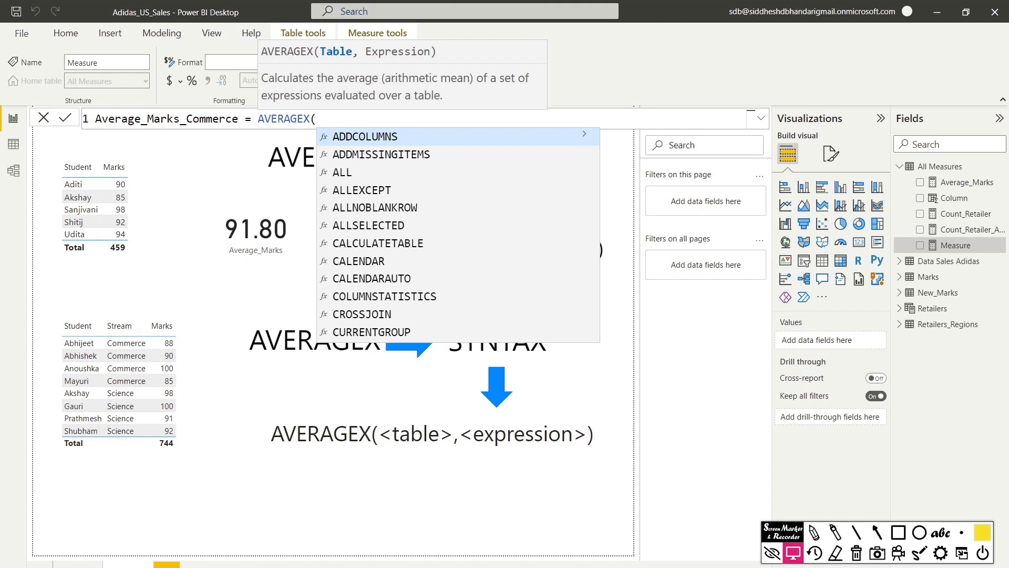
Supply FILTER(New_Marks,New_Marks[Stream] = "Commerce") as the table argument of AVERAGEX
text(FILTER()
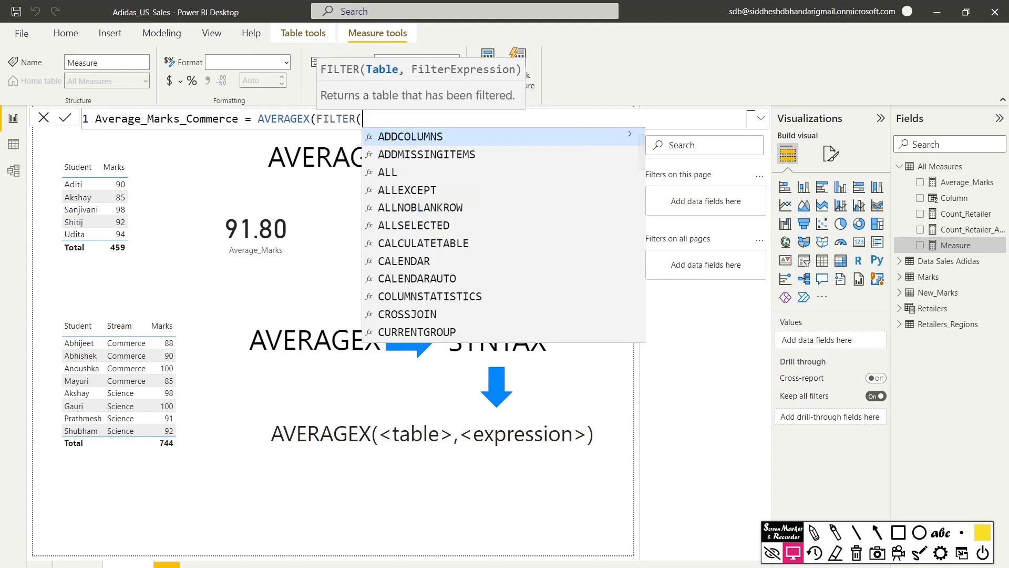
text(Nre)
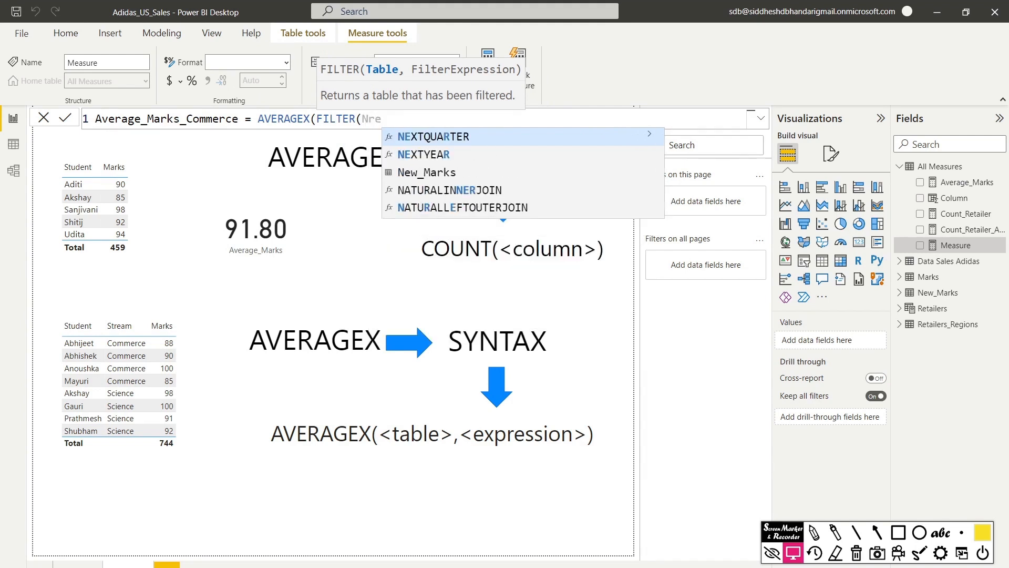
key(Down)
key(Down)
key(Tab)
text(,)
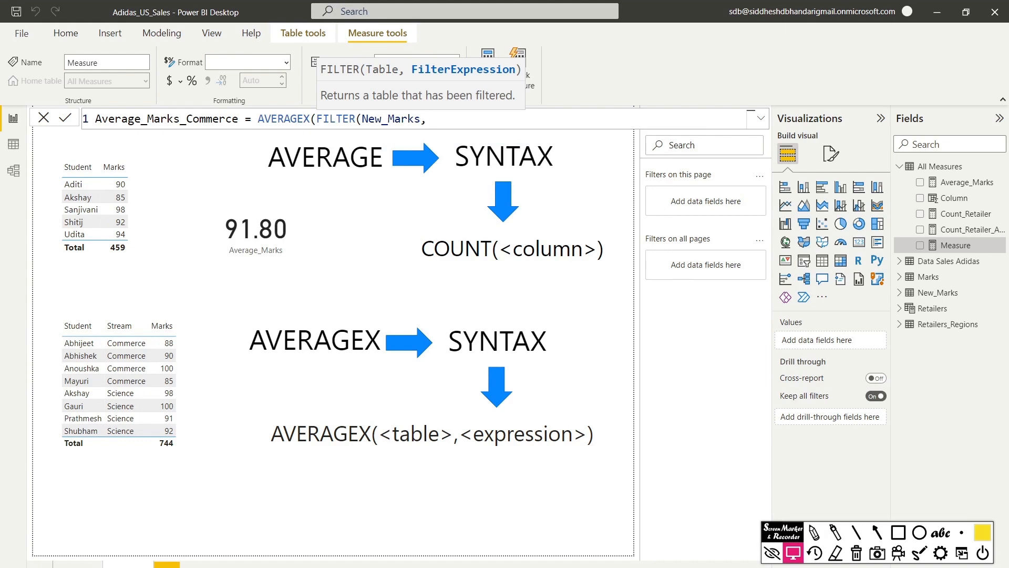
text(Strea)
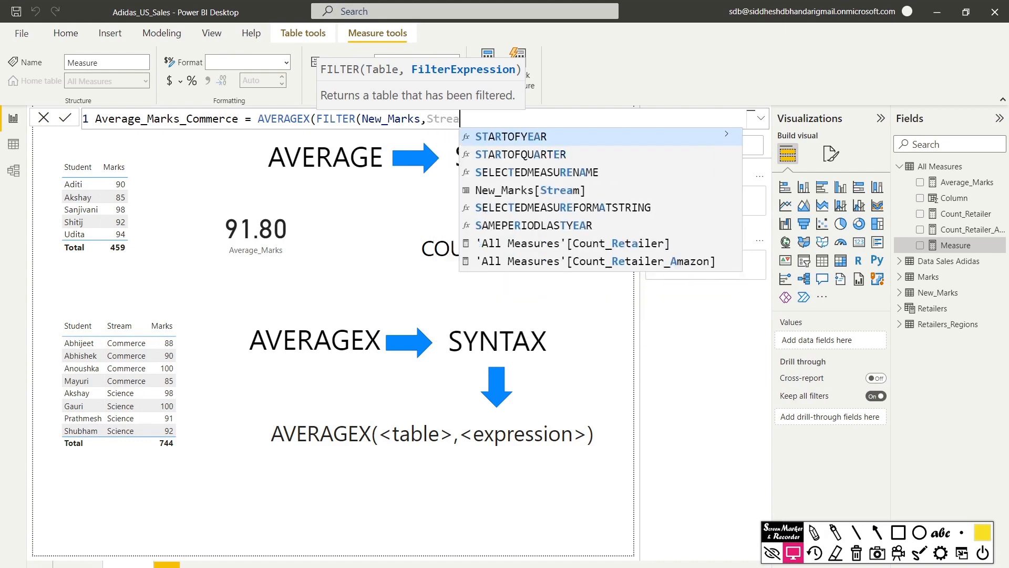
key(Down)
key(Down)
key(Down)
key(Tab)
text(= ")
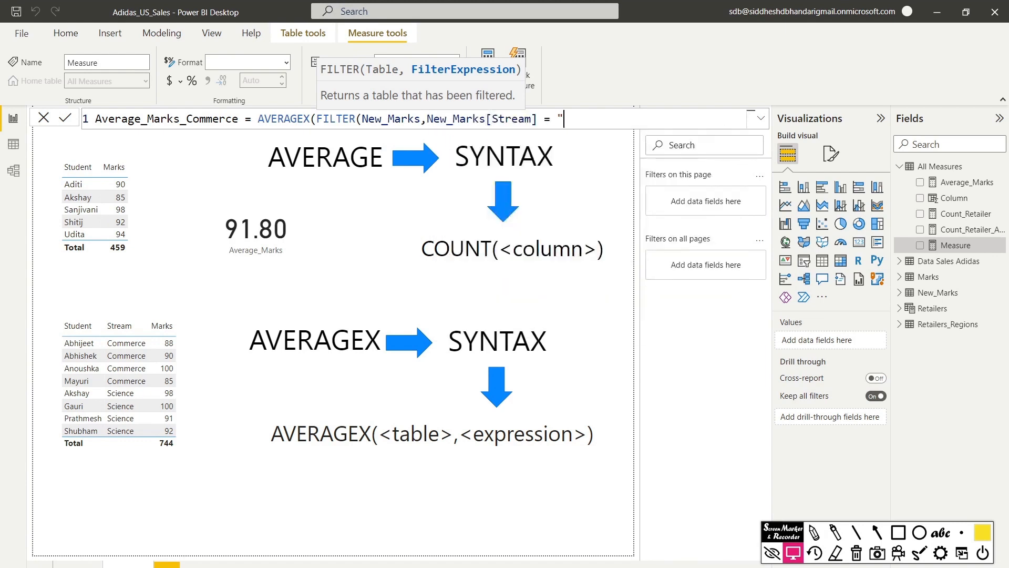
text(Commerce")))
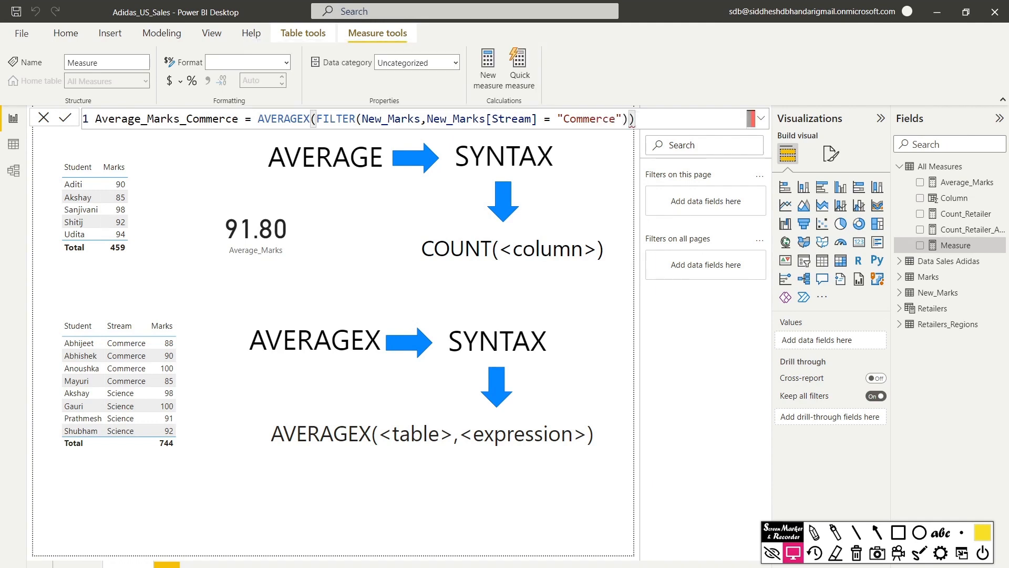
text(,)
key(BackSpace)
key(BackSpace)
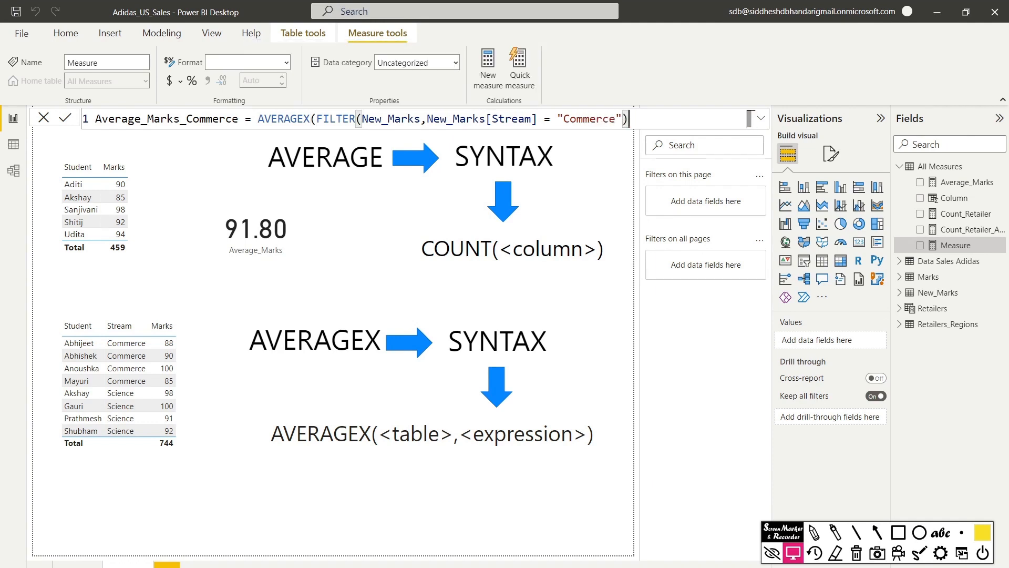
text(,)
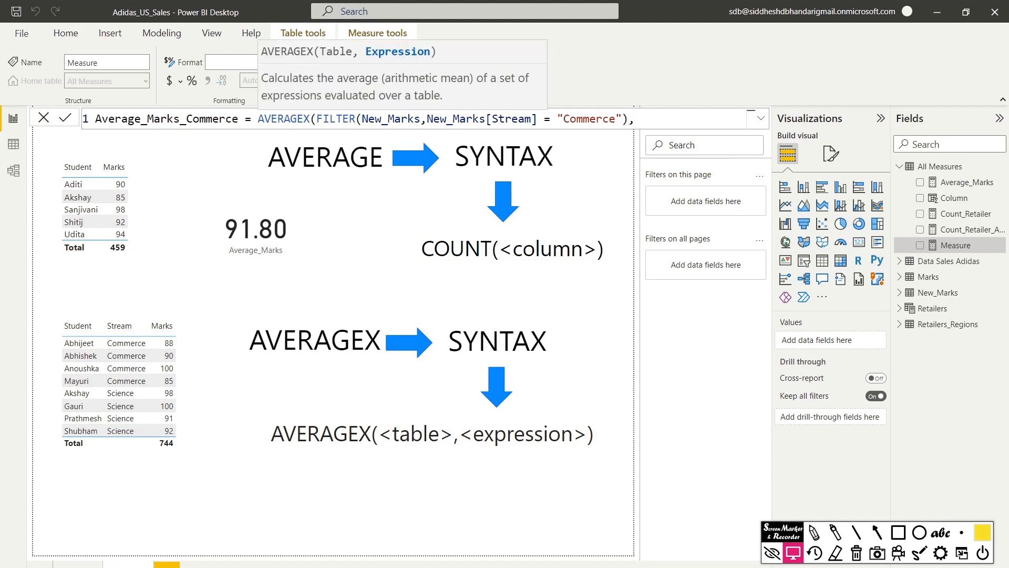
Complete the Average_Marks_Commerce formula with New_Marks[Marks] as the expression and commit the measure
text(Marks)
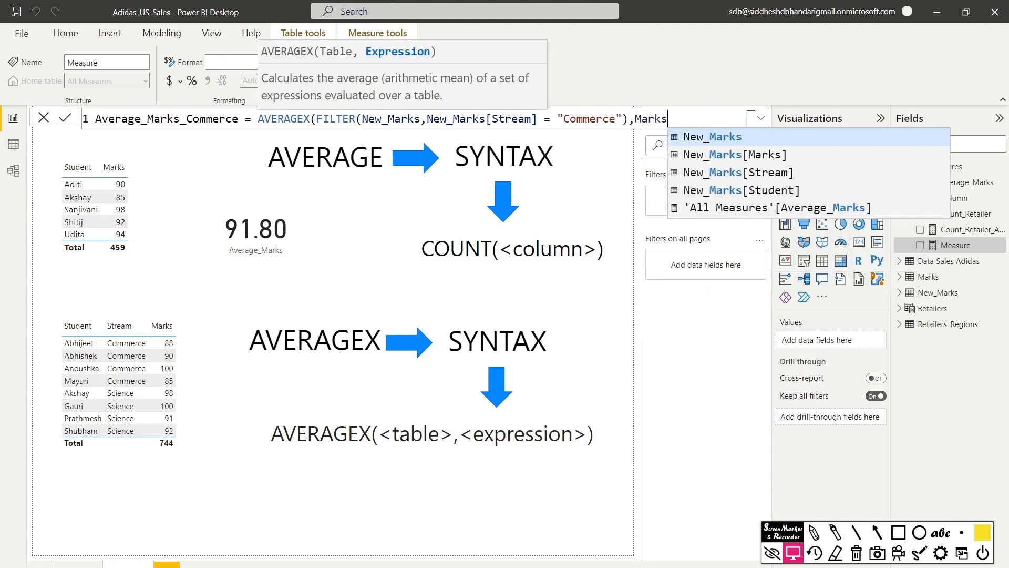
key(Down)
key(Tab)
text())
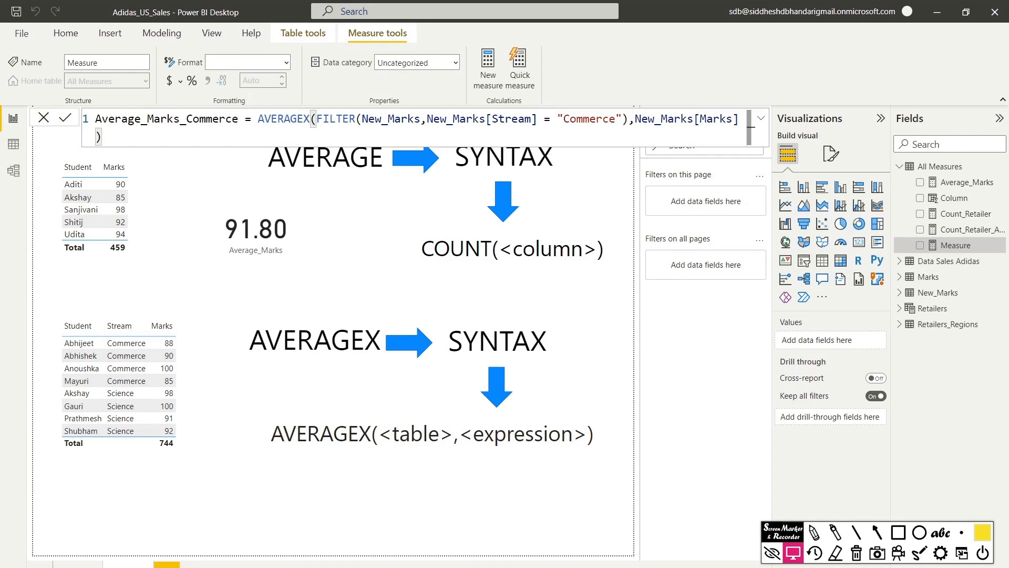
key(Return)
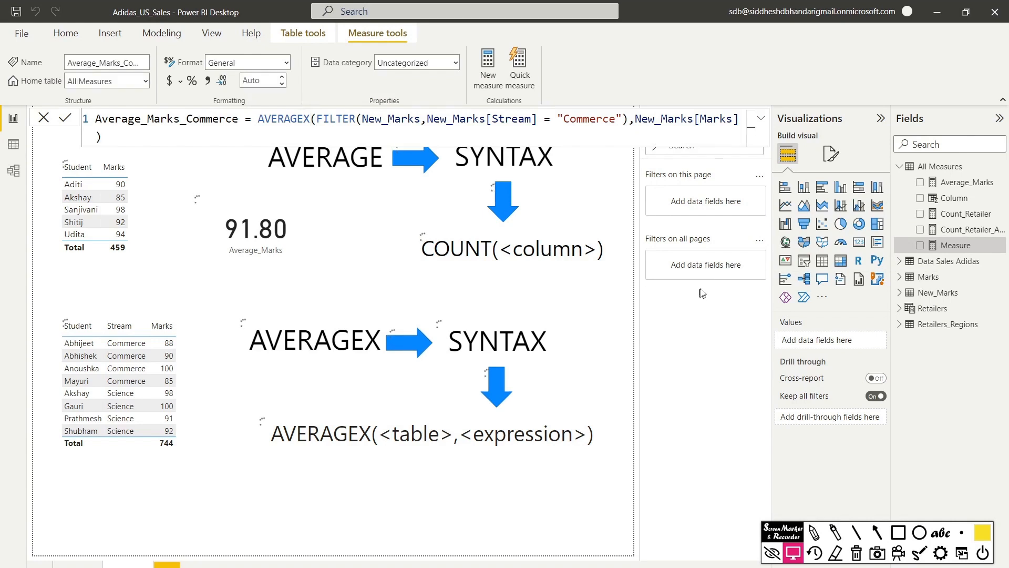
Show the Average_Marks_Commerce measure as a small card visual below the AVERAGEX syntax text
drag(971, 203, 322, 496)
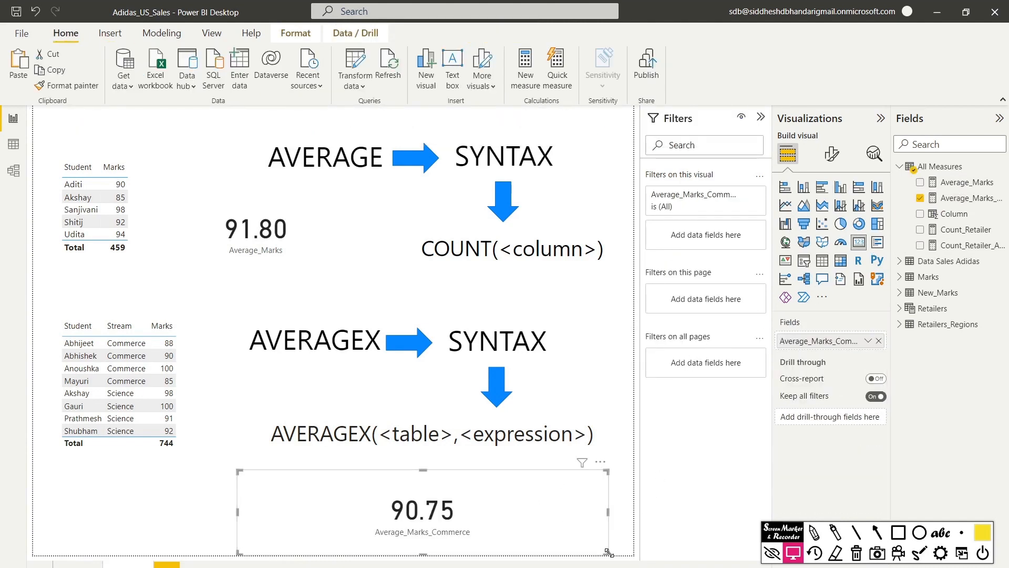
drag(607, 552, 323, 503)
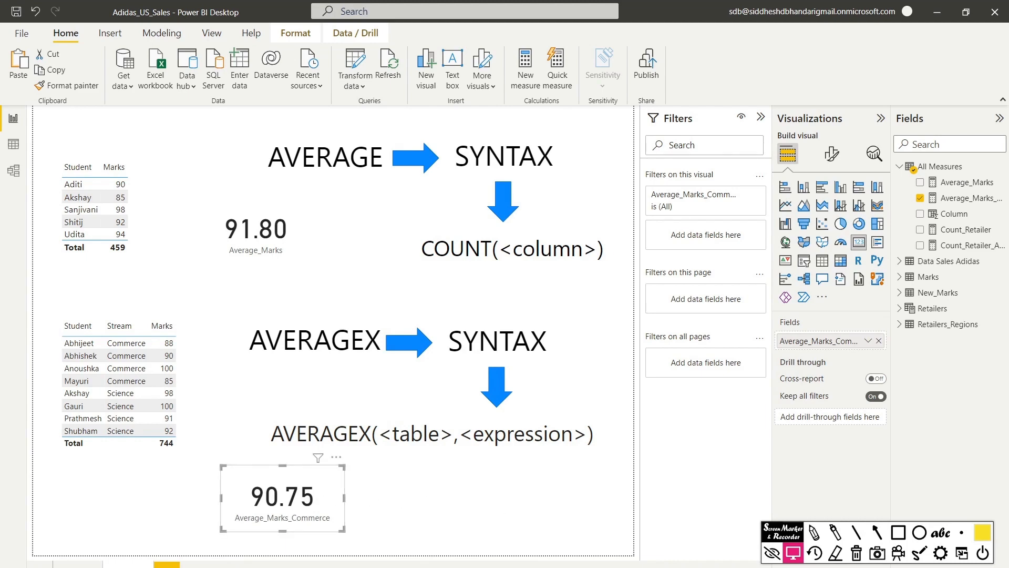
Check the Commerce average in Calculator by adding 88, 90, 100 and 85 and dividing by 4, then return to the report
key(super)
text(Cl)
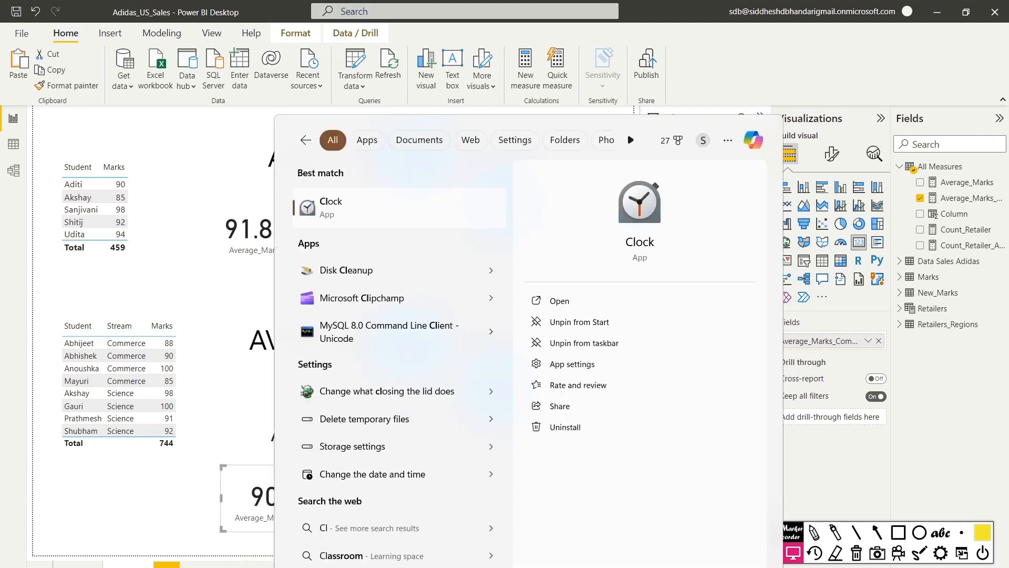
key(BackSpace)
key(BackSpace)
text(Ca)
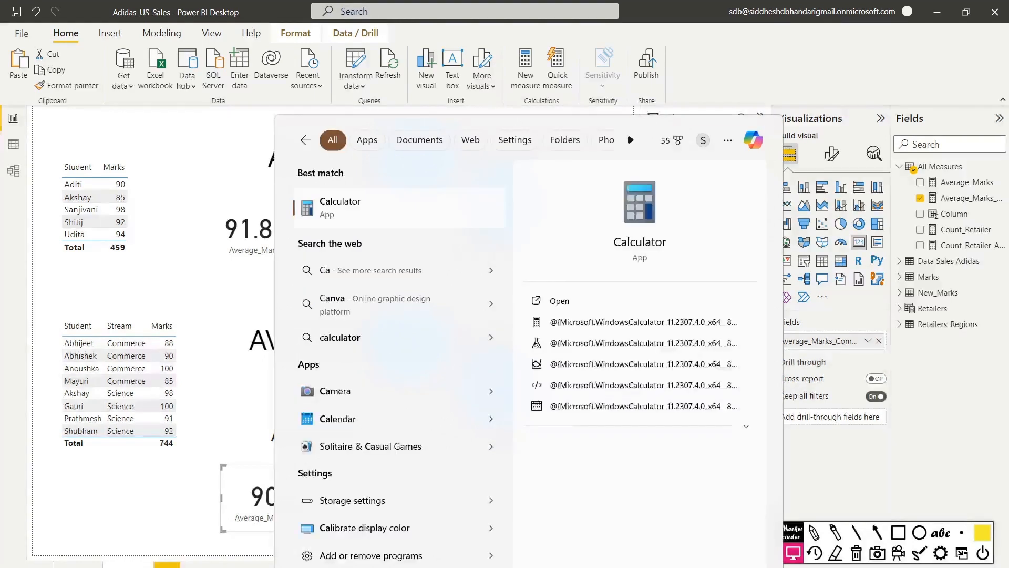
click(368, 199)
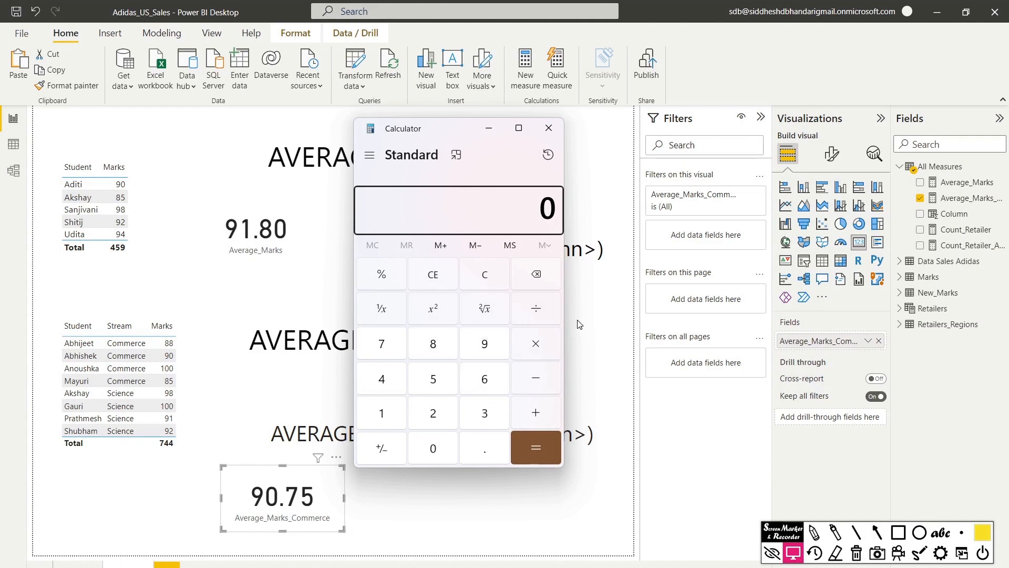
text(8890+100+85)
key(Return)
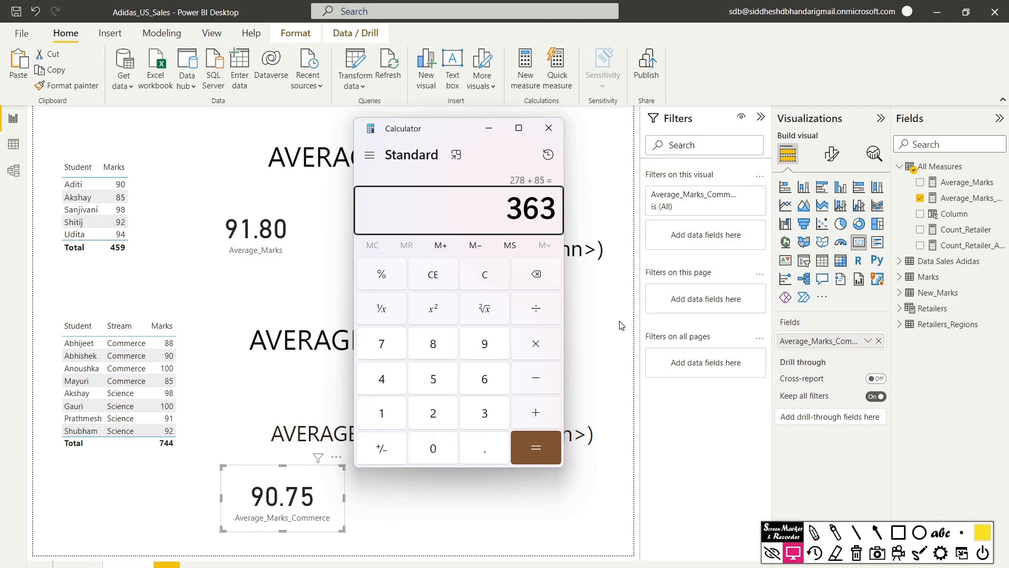
text(/4)
key(Return)
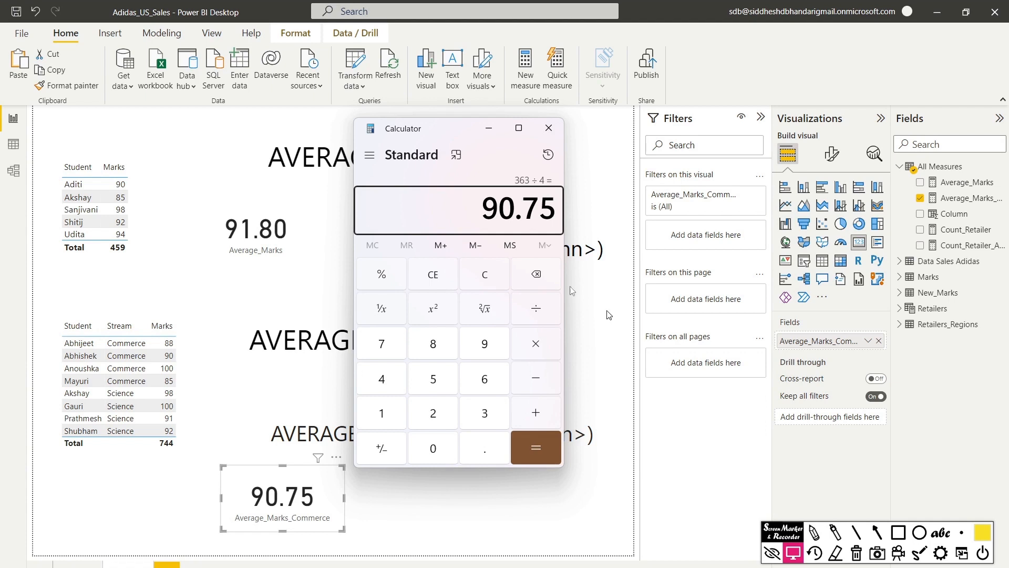
click(489, 131)
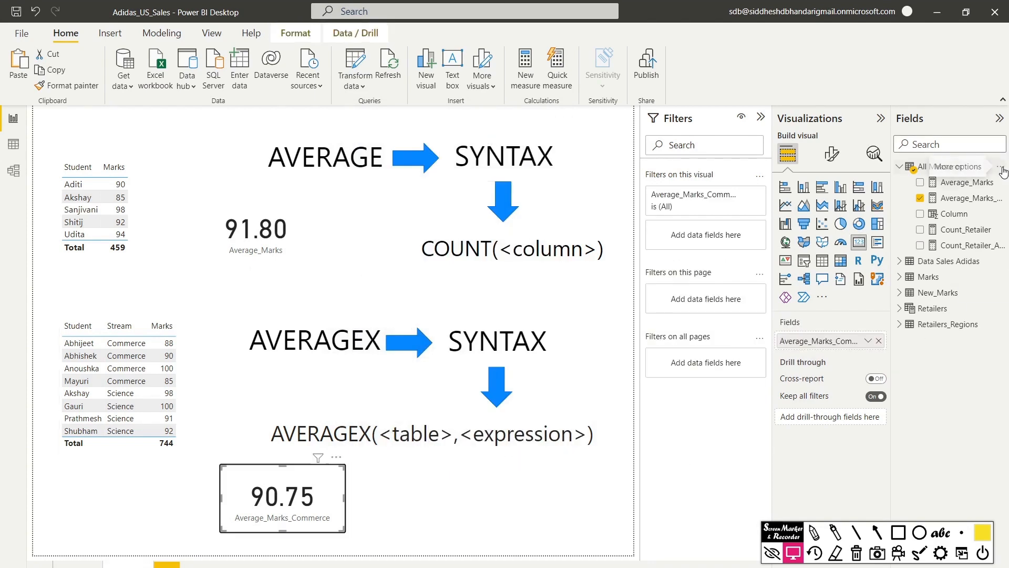
Start a new measure in the All Measures table named Average_Marks_Science that calls the AVERAGEX function
click(1000, 167)
click(793, 175)
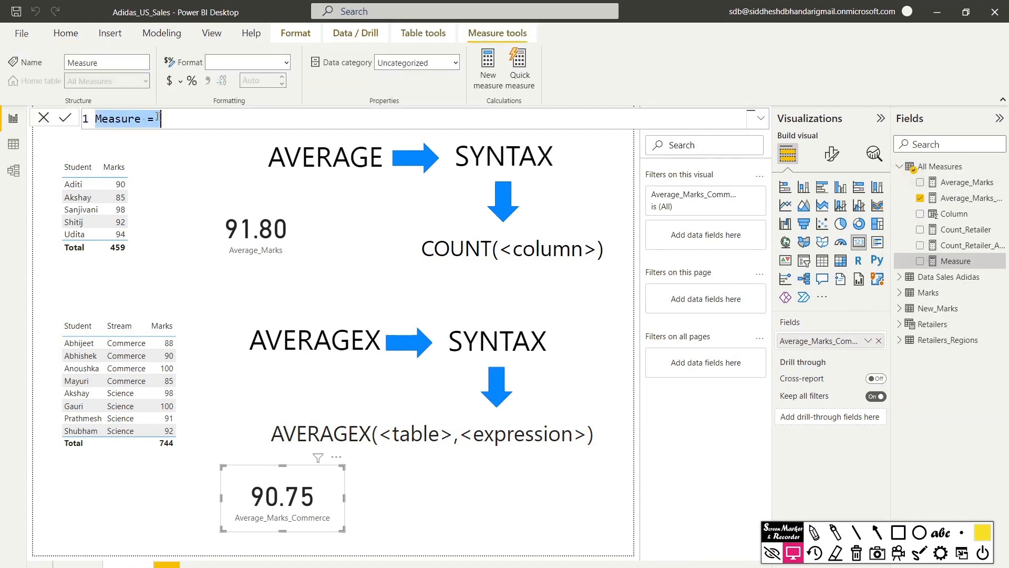
text(Average)
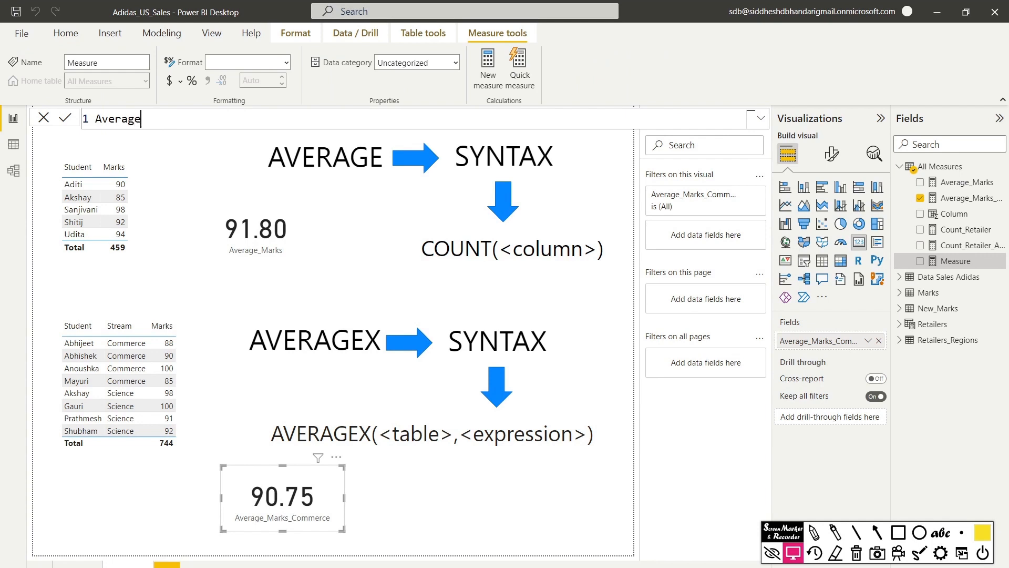
text(_Marks_Science = )
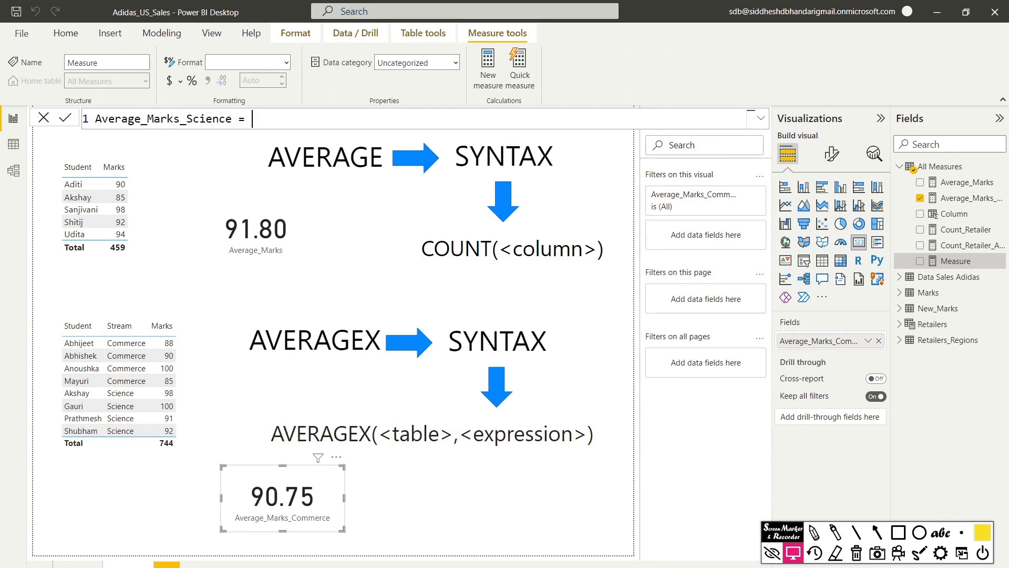
text(AVERAGEX()
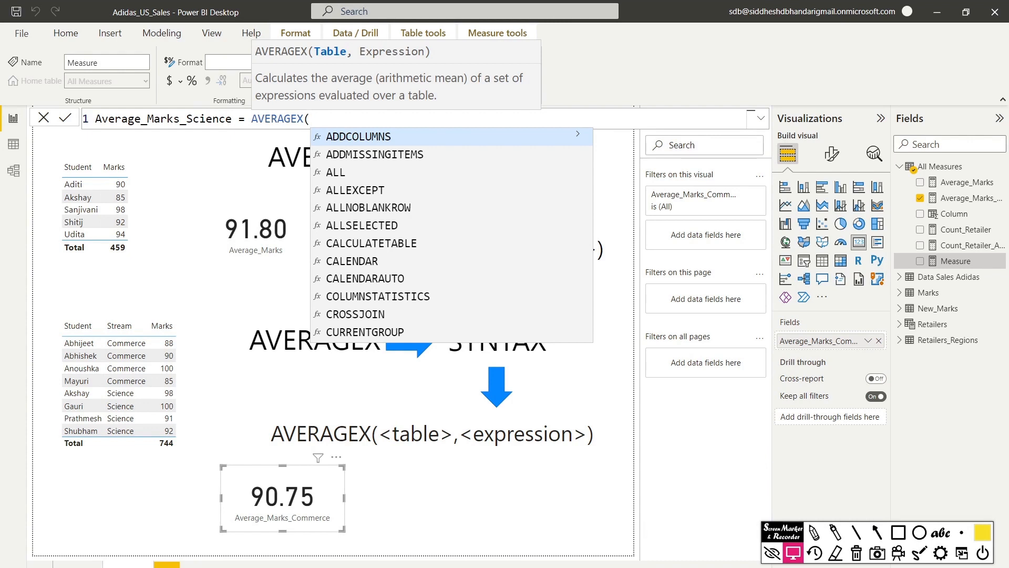
Nest a FILTER function on the New_Marks table as the table argument of AVERAGEX
text(Fil)
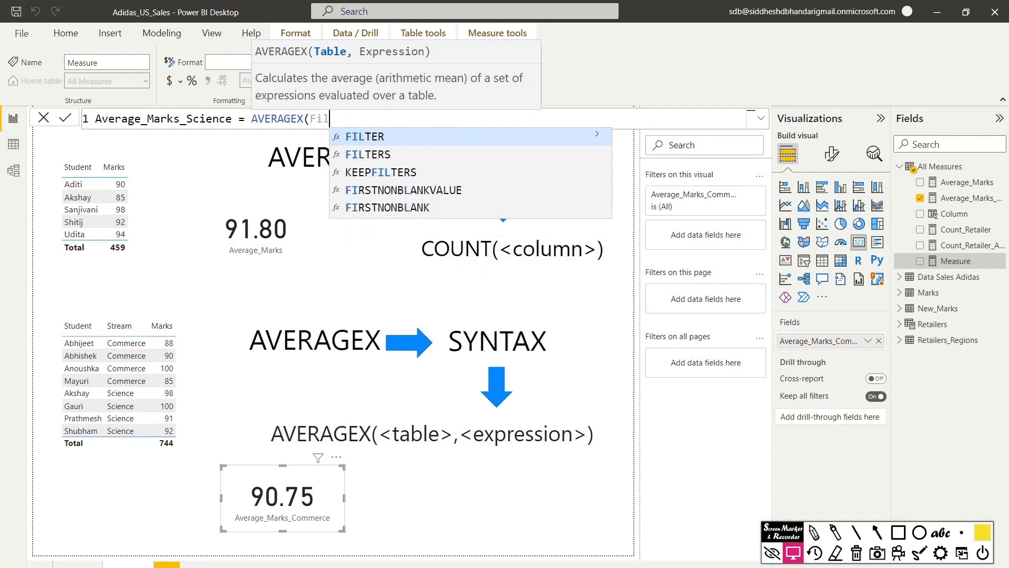
key(Tab)
text(Nre)
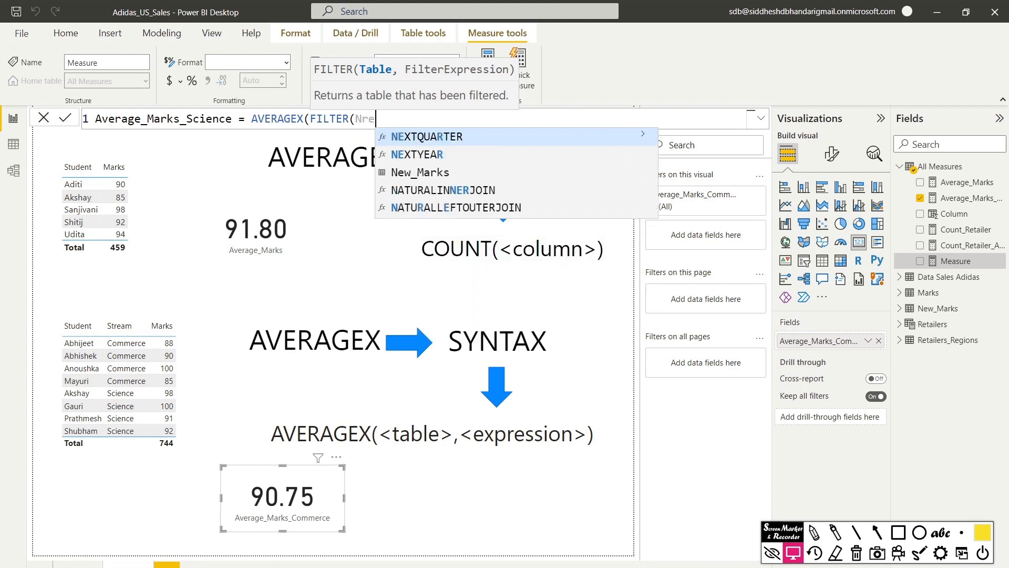
key(Down)
key(Down)
key(Tab)
text(, )
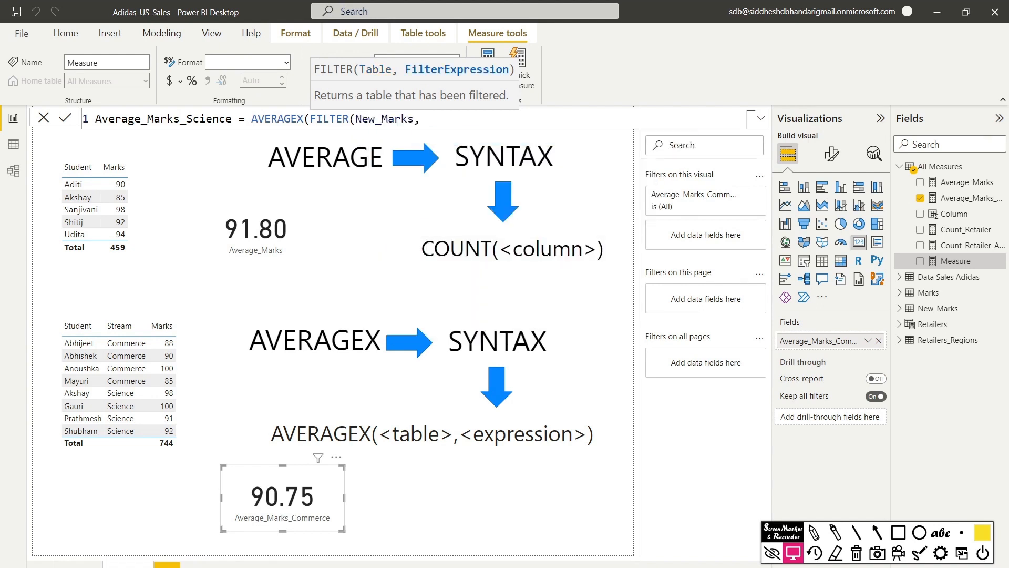
Enter New_Marks[Stream] = "Science" as the FILTER condition and close the FILTER function
text(New)
key(Down)
key(Down)
key(Down)
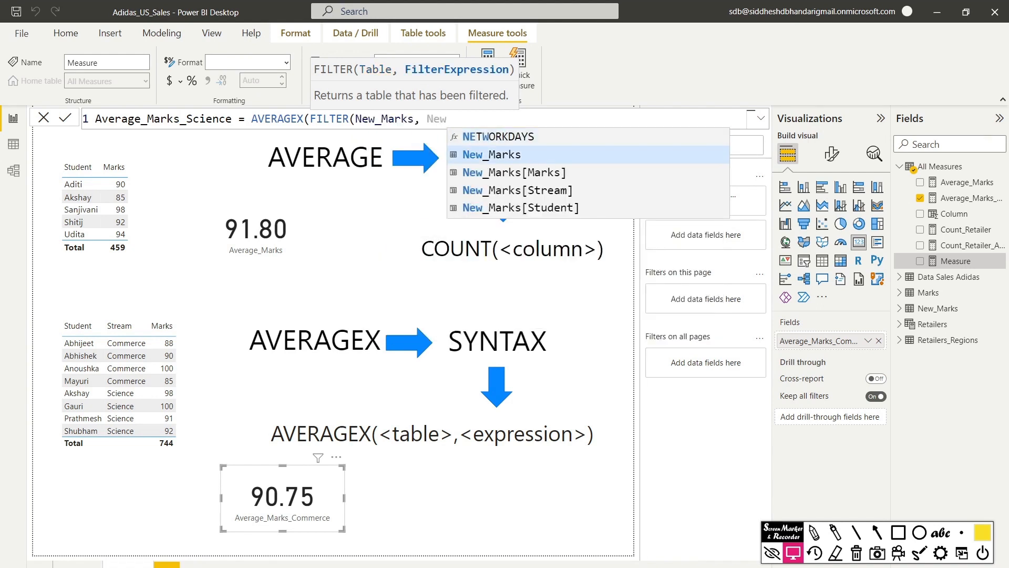
key(Tab)
text(= "Scie)
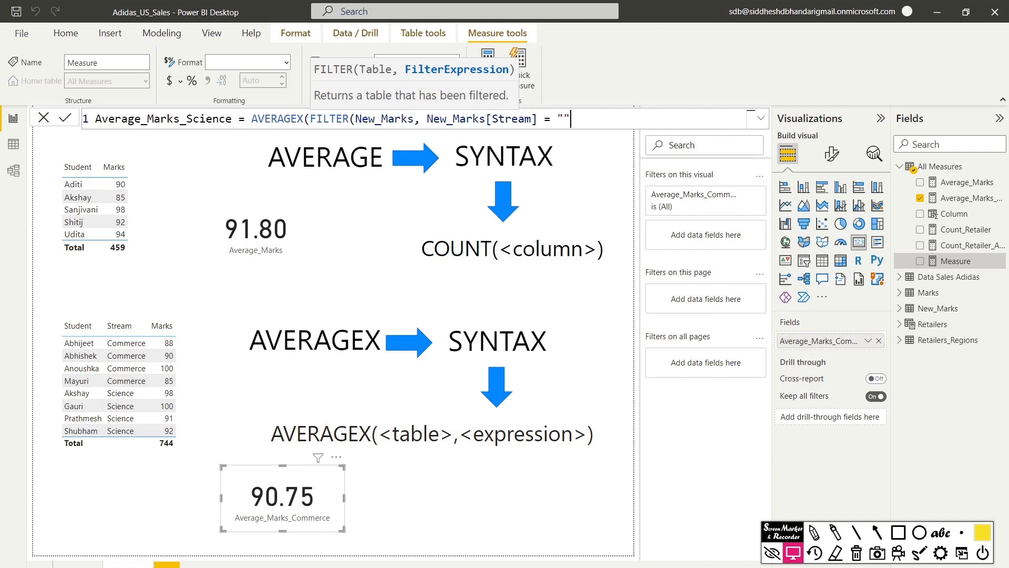
text(nce"),)
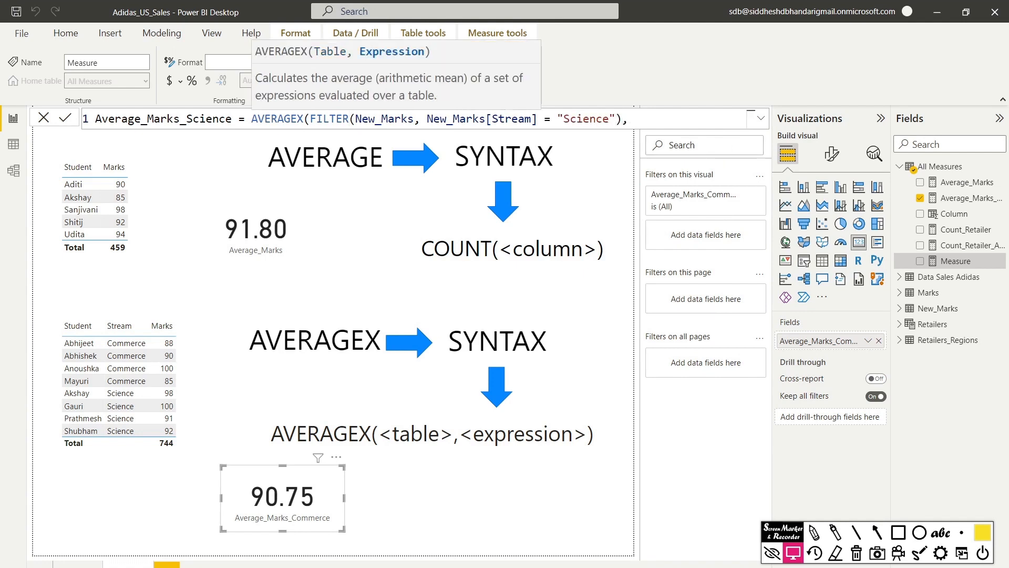
Complete the Average_Marks_Science formula with New_Marks[Marks] as the expression and commit the measure
text( New_Mark)
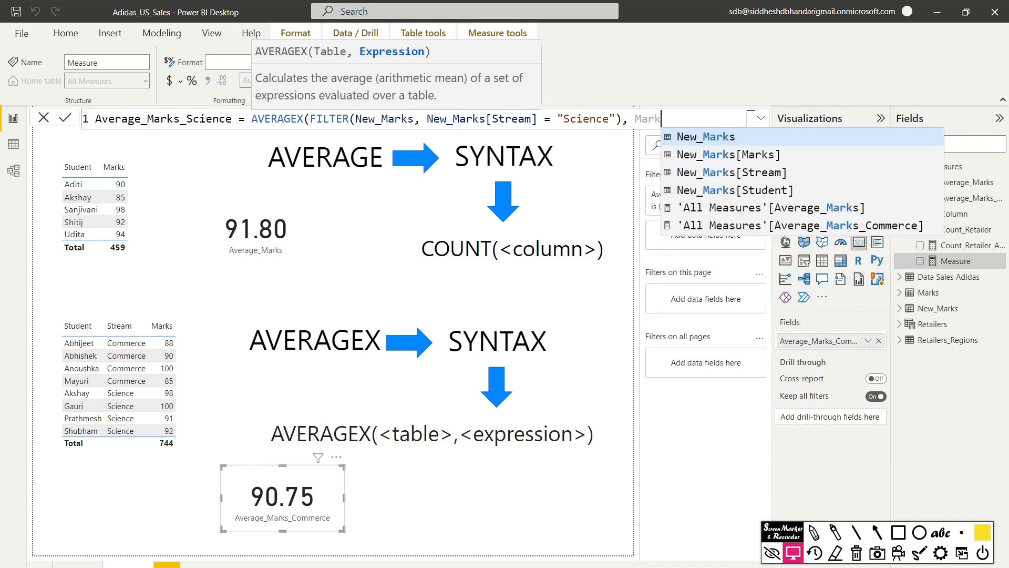
key(Down)
key(Tab)
text())
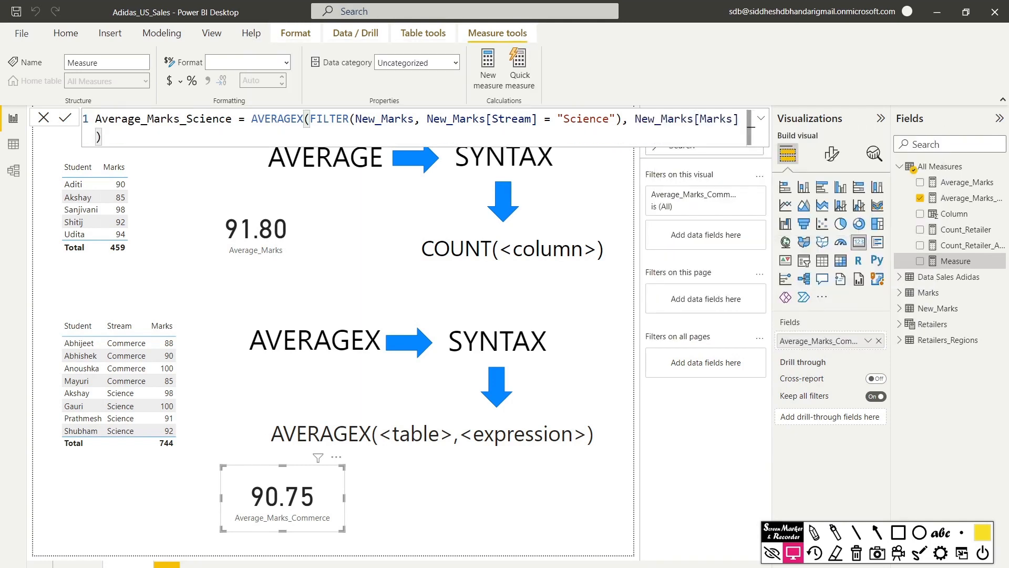
key(Return)
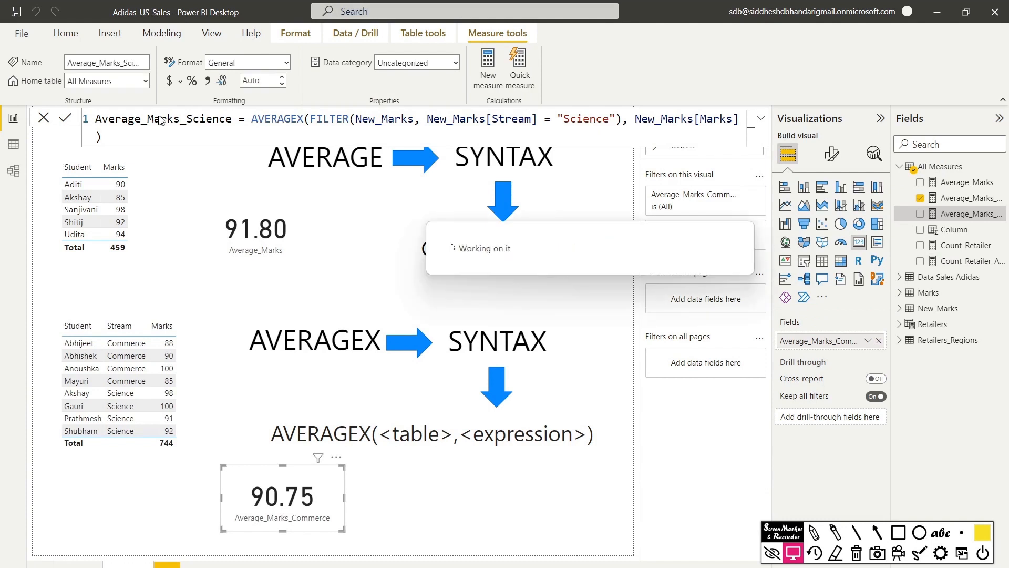
Show the Average_Marks_Science measure as a small card visual beside the Average_Marks_Commerce card
drag(967, 214, 485, 500)
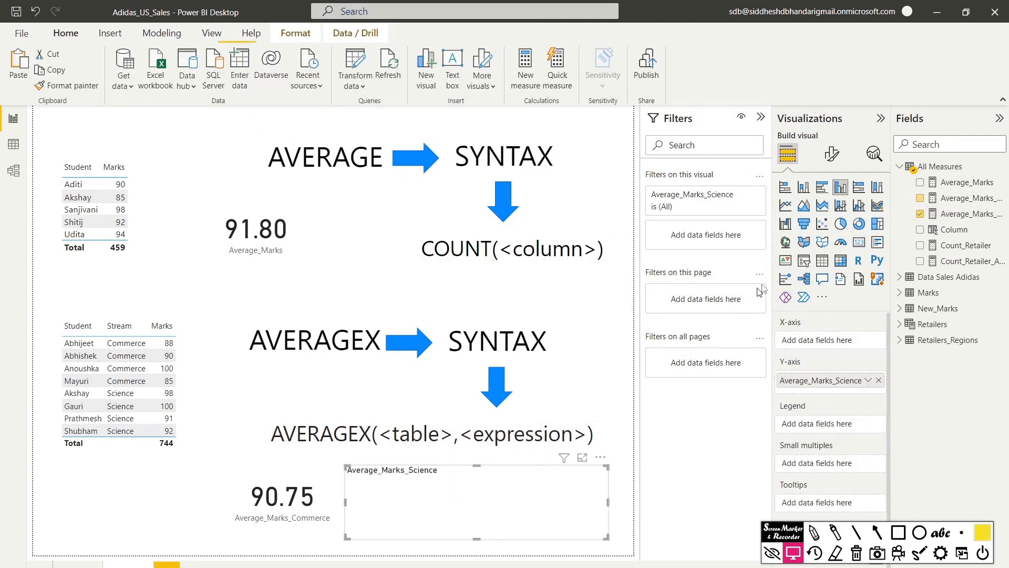
click(607, 547)
click(587, 525)
drag(587, 525, 499, 506)
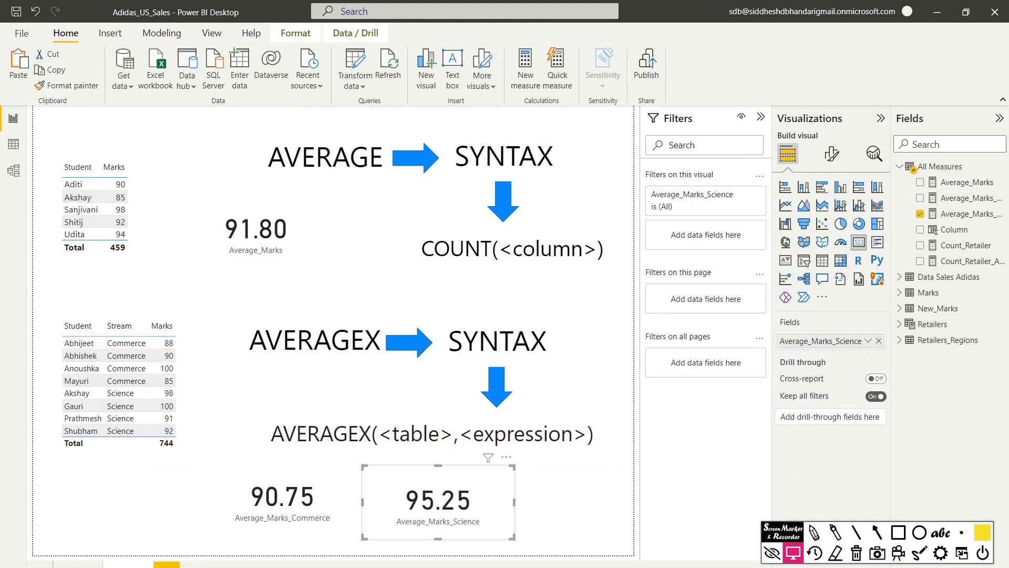
Check the Science average in Calculator by adding 98, 100, 91 and 92 and dividing the sum by 4
key(alt+Tab)
drag(413, 129, 547, 129)
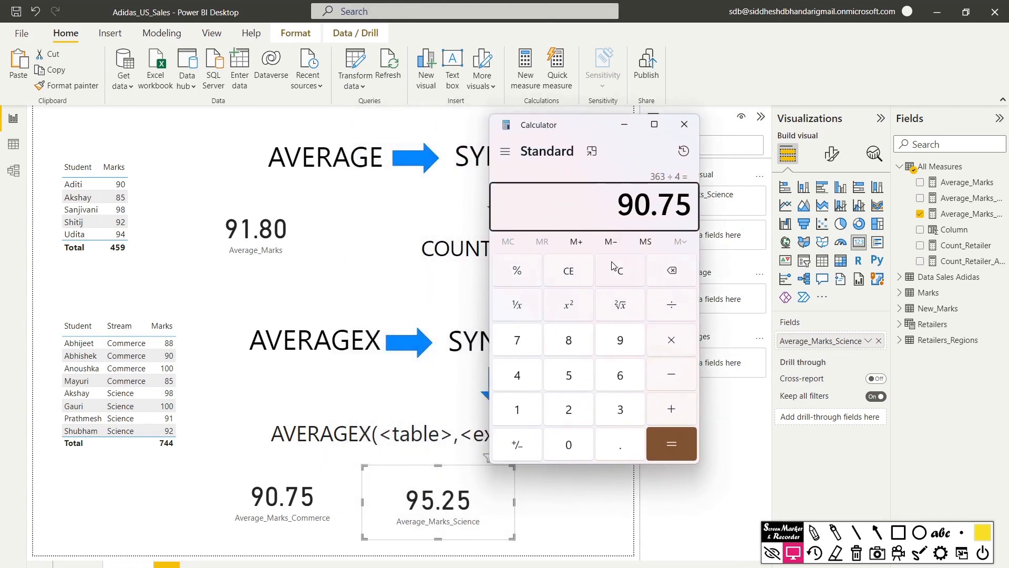
click(578, 279)
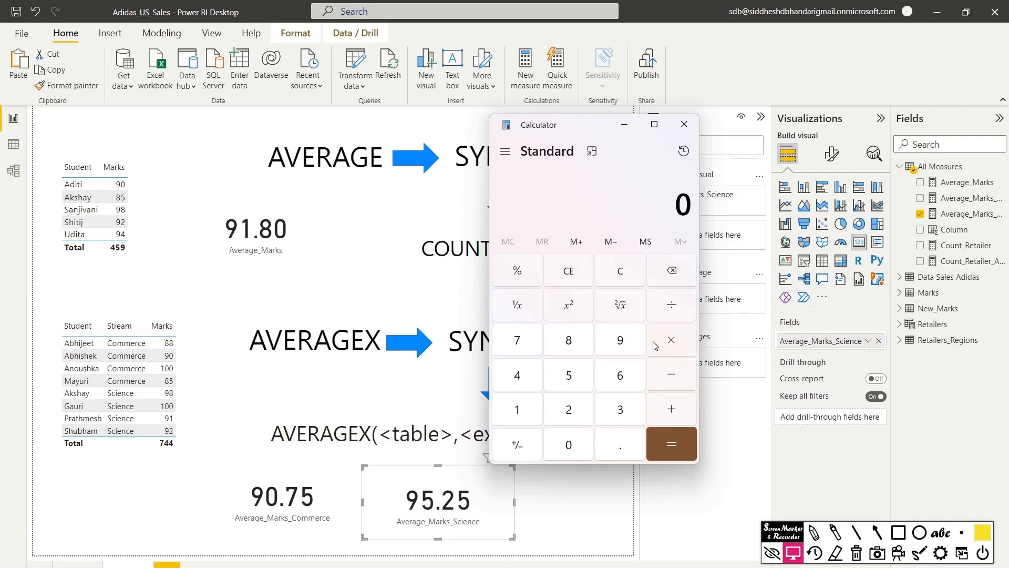
text(98)
text(100)
key(plus)
text(91)
key(plus)
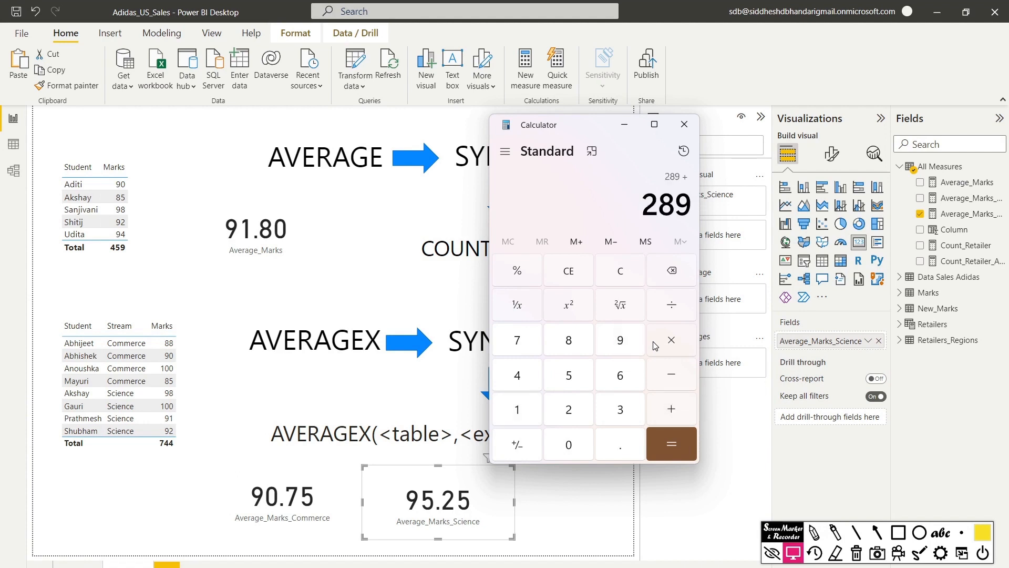
text(92)
key(Return)
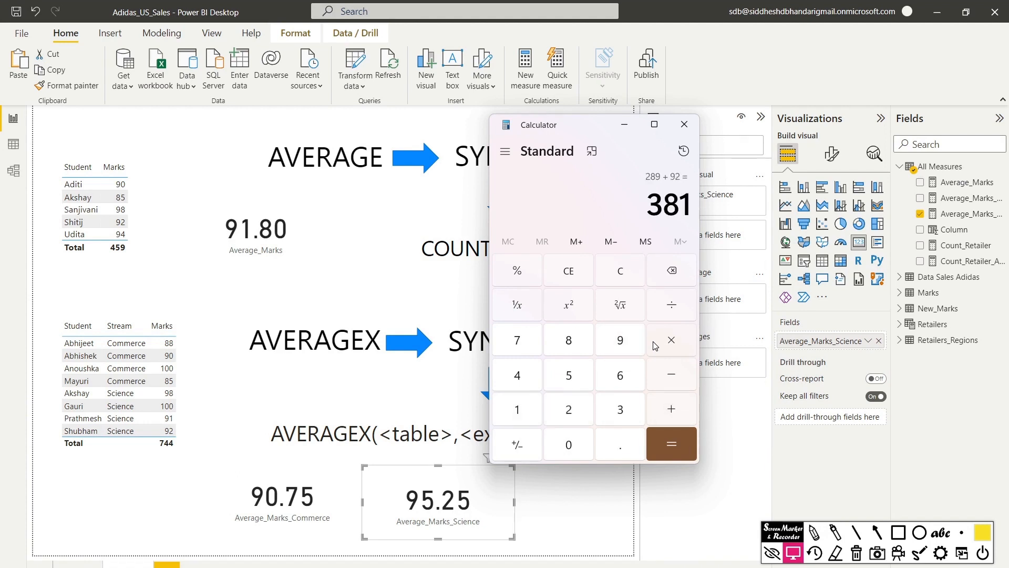
key(slash)
text(4)
key(Return)
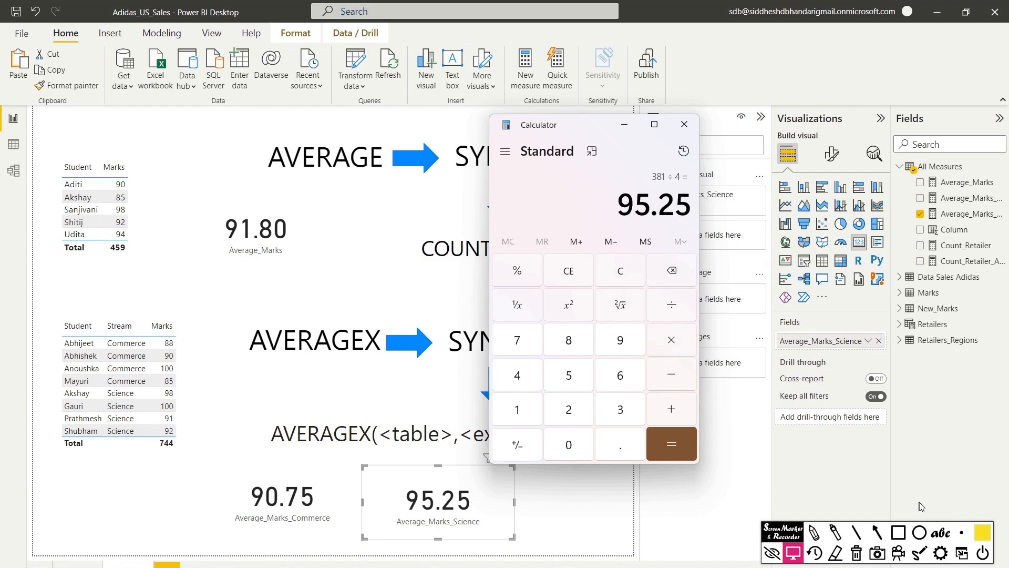
Mark the Calculator result and the Average_Marks_Science card with yellow rectangles, and clear the annotations
click(899, 532)
drag(596, 182, 714, 232)
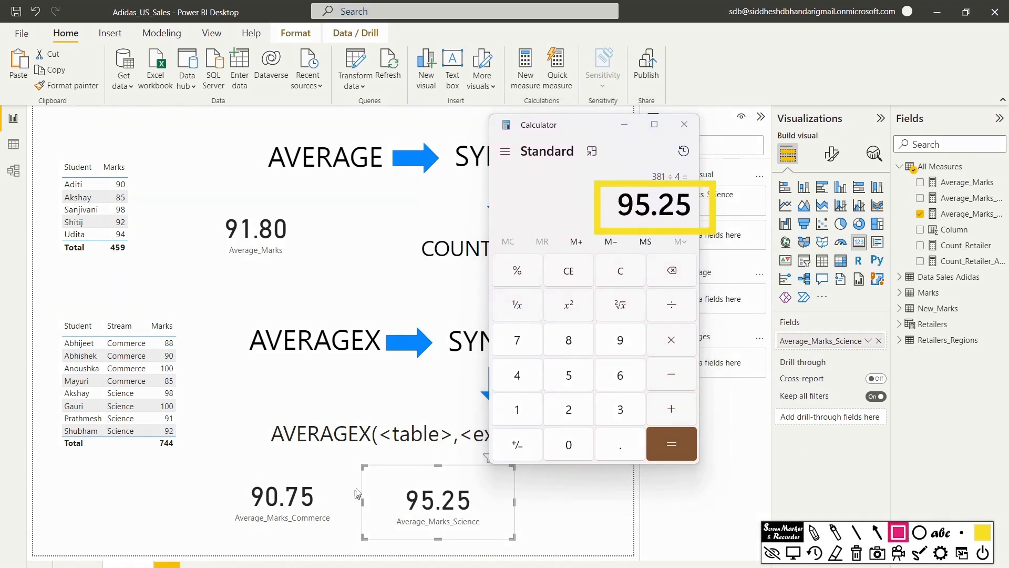
drag(379, 474, 531, 548)
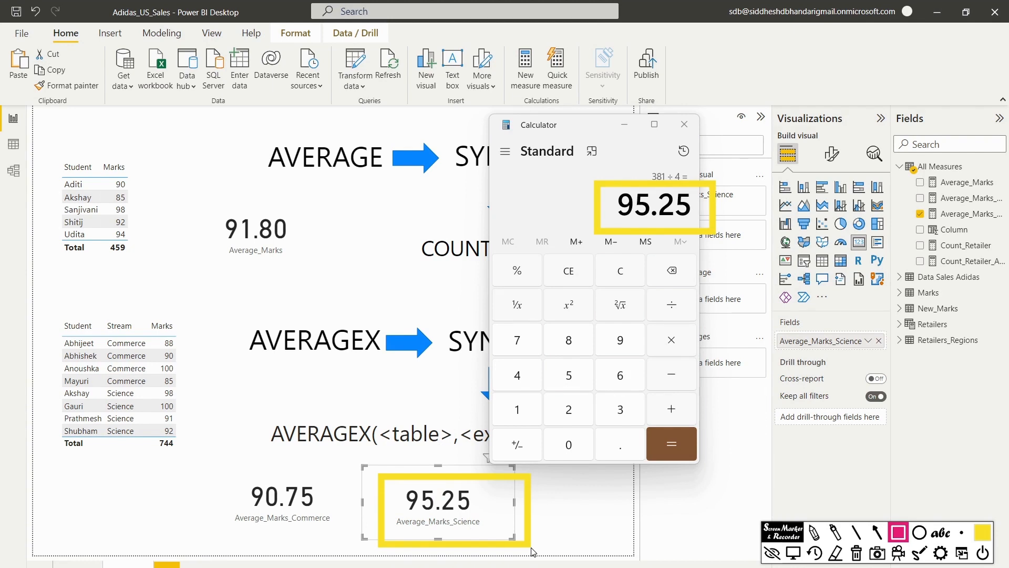
key(Escape)
key(Escape)
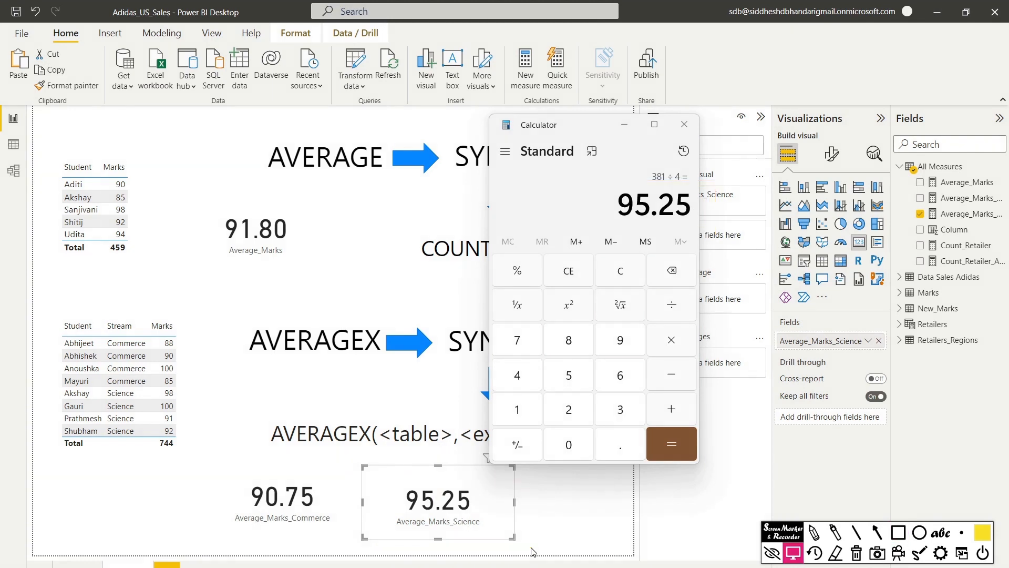
Close Calculator and deselect the Average_Marks_Science card on the report page
click(683, 125)
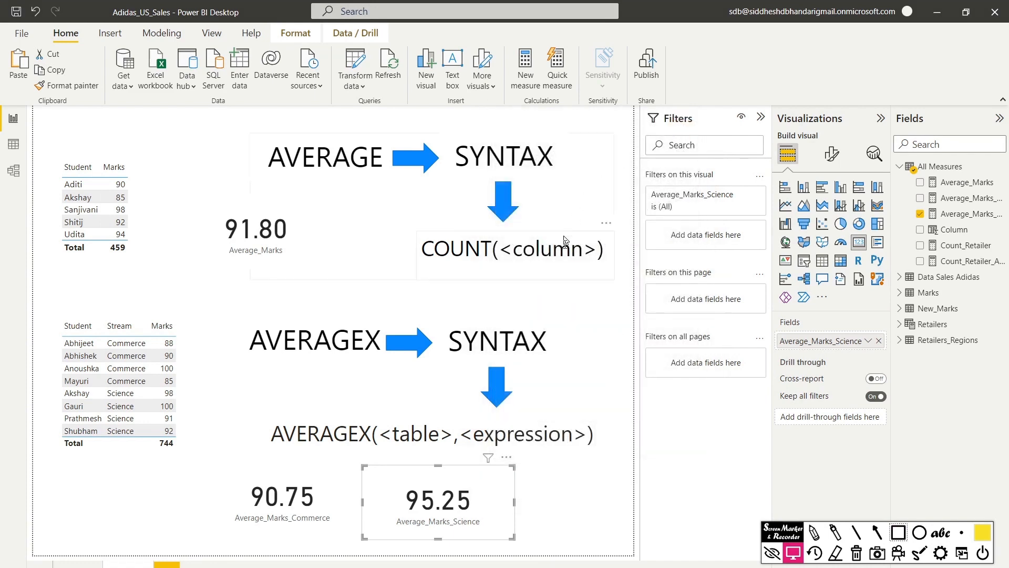
click(606, 486)
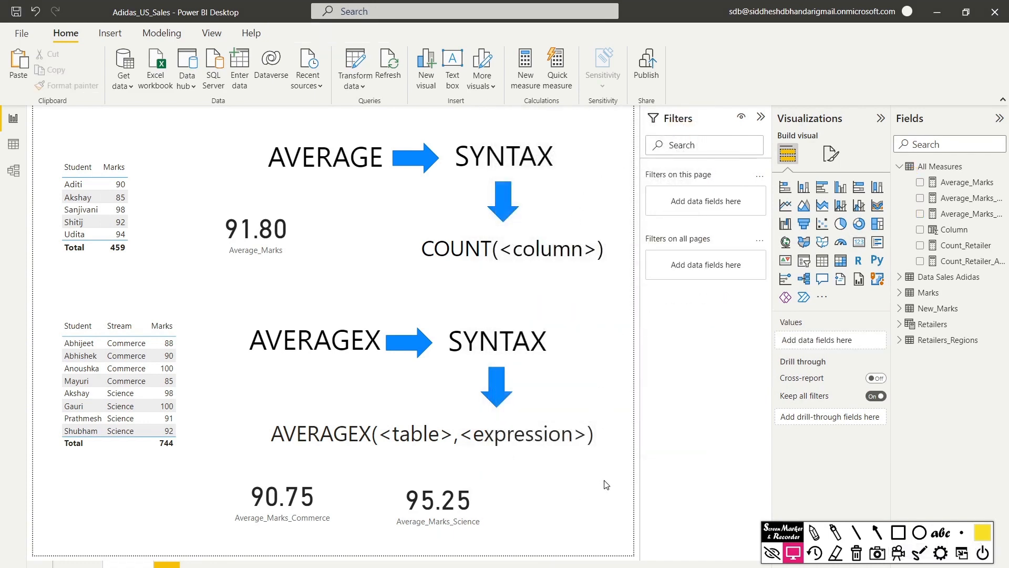